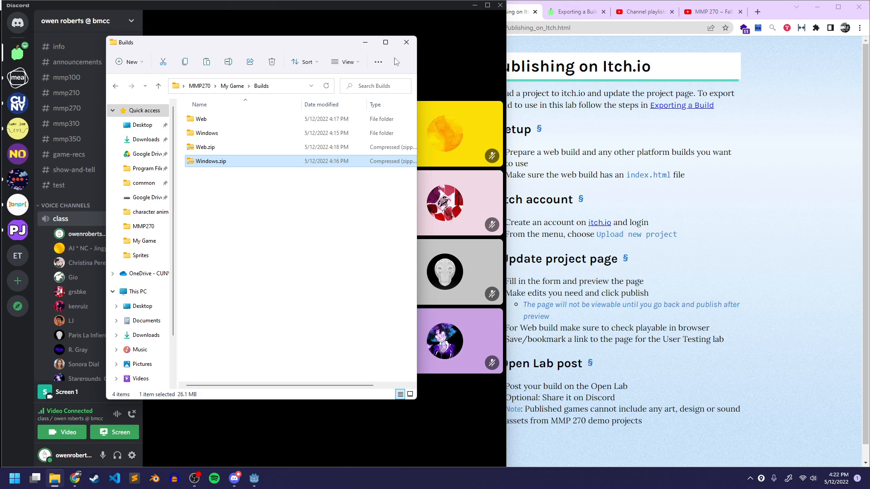
# Bring the Chrome window showing the Publishing on Itch.io lab page in front of File Explorer.
pyautogui.click(544, 47)
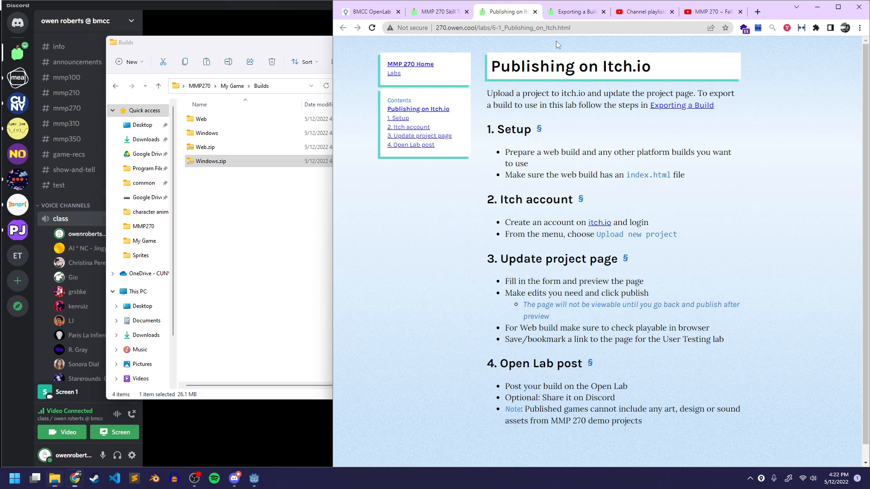
# Load the itch.io home page in a new browser tab.
pyautogui.click(760, 14)
pyautogui.write('ith')
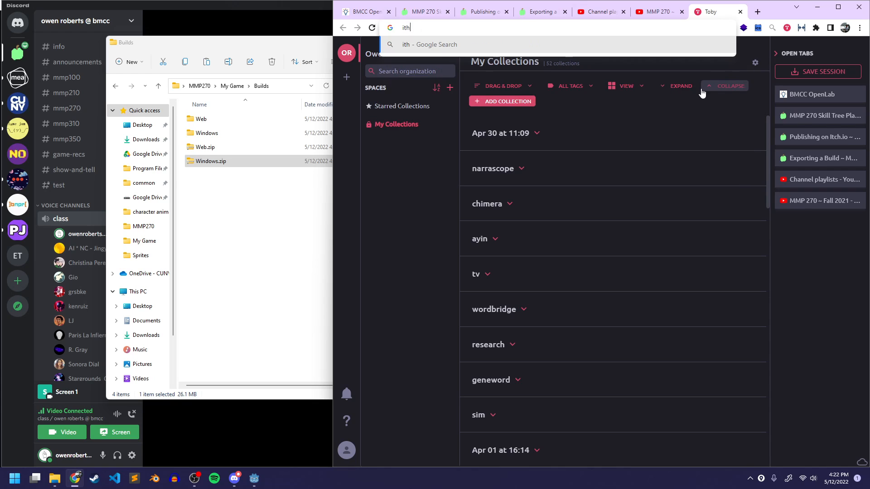
pyautogui.press('BackSpace')
pyautogui.write('ch.')
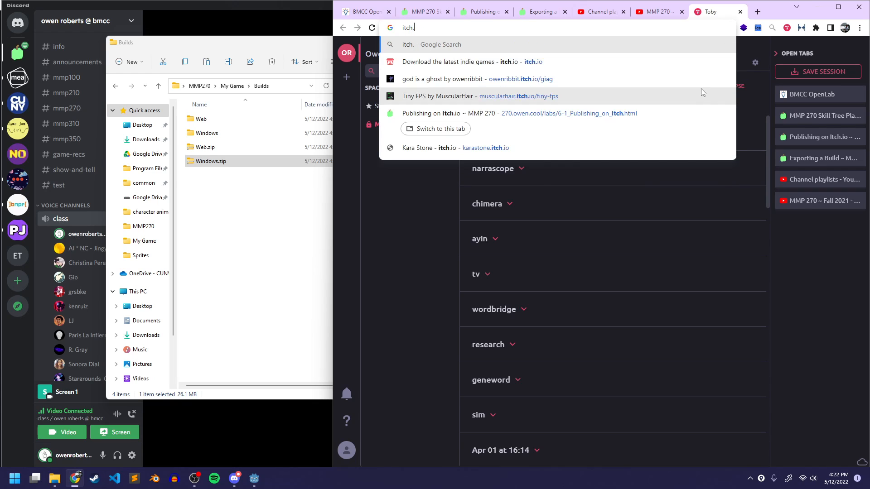
pyautogui.write('io')
pyautogui.press('Return')
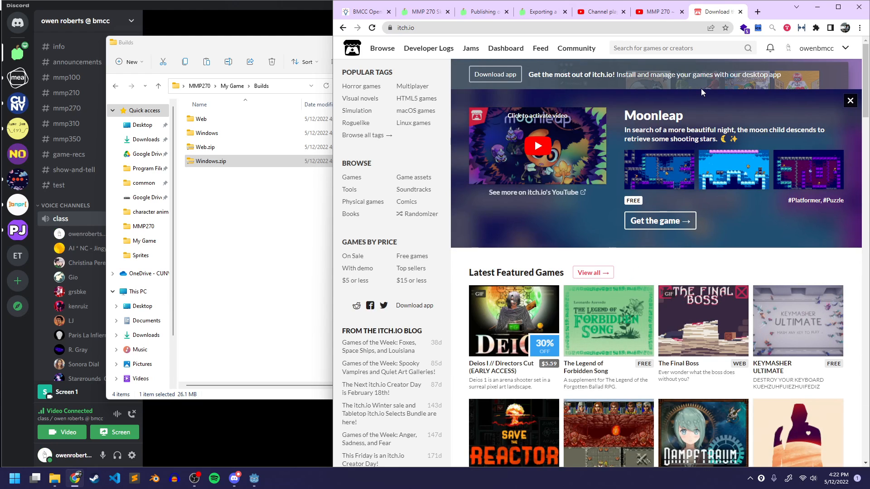
# Log out of the current itch.io account and open the Create an account page.
pyautogui.click(845, 48)
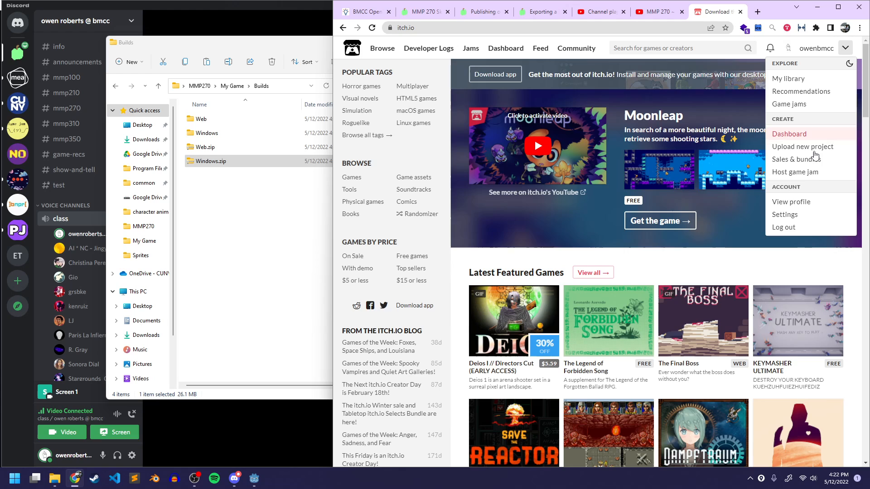
pyautogui.click(776, 228)
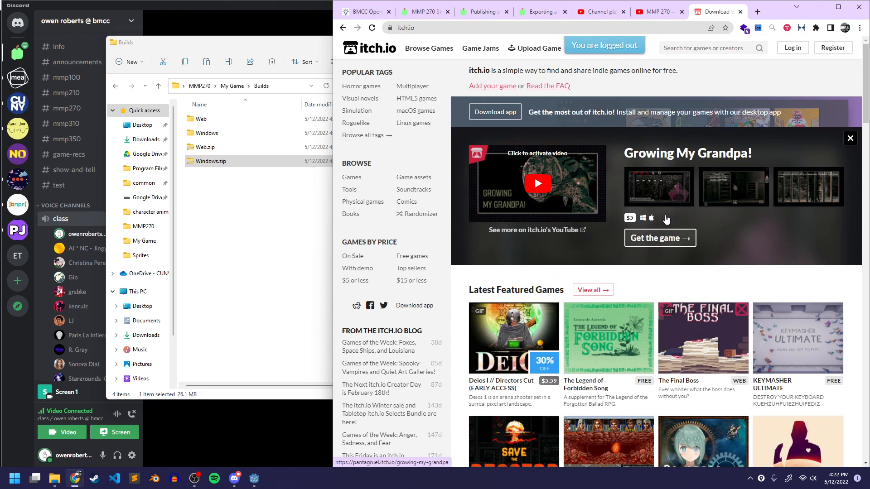
pyautogui.click(832, 49)
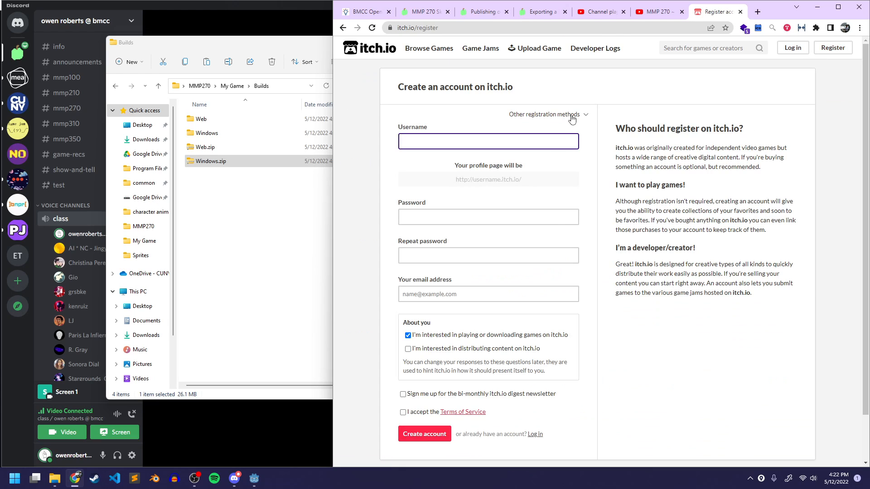
pyautogui.scroll(-1, 552, 187)
pyautogui.scroll(1, 550, 182)
pyautogui.scroll(-1, 454, 233)
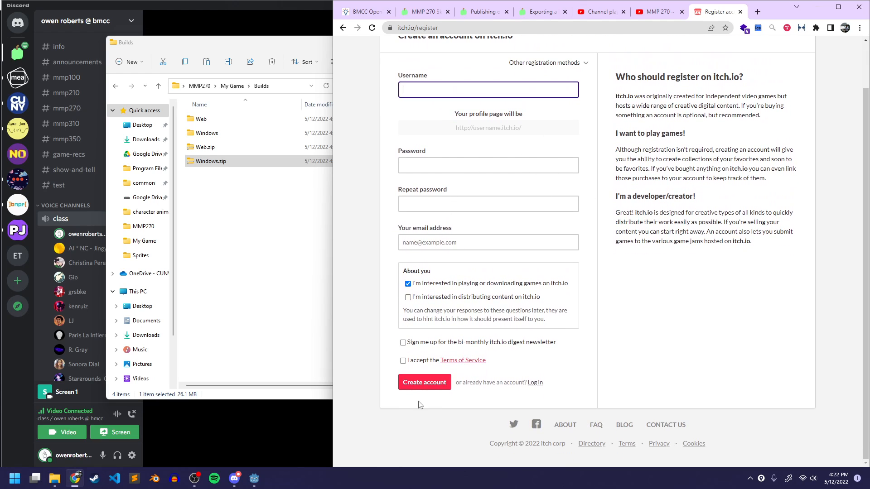
pyautogui.scroll(1, 588, 225)
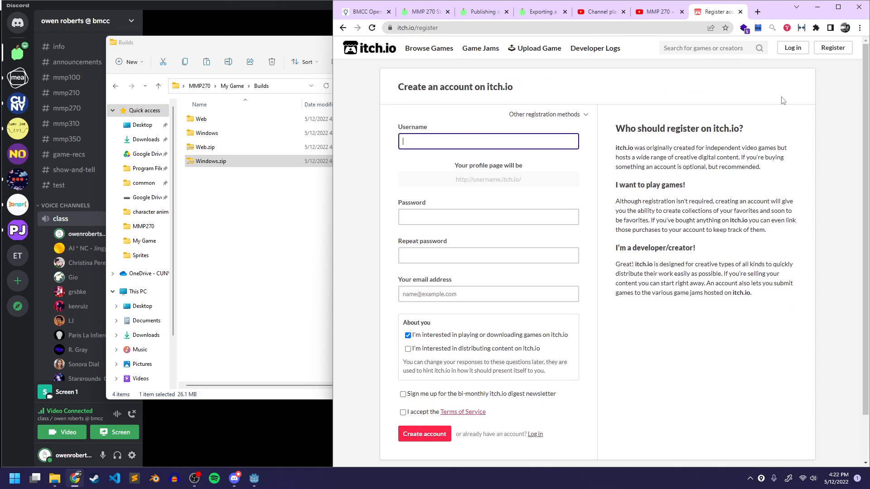
# Log in with the account's username and password, re-entering the password after a failed attempt.
pyautogui.click(793, 47)
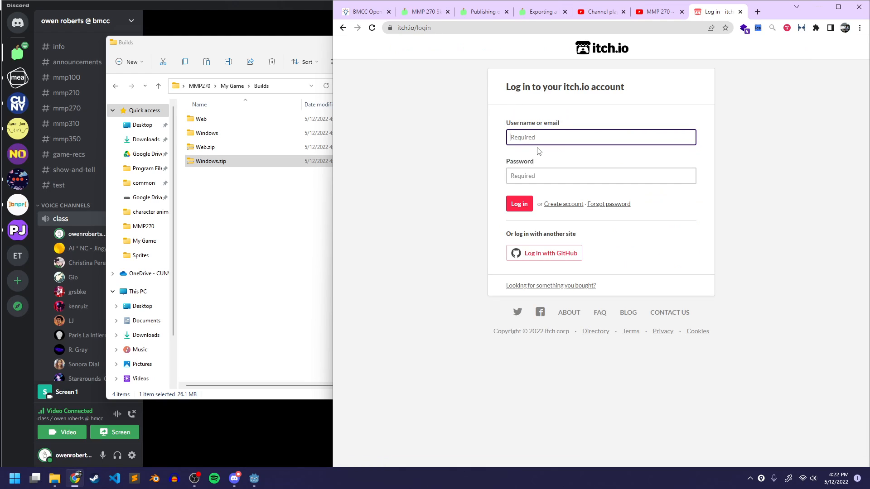
pyautogui.write('owenbmcc')
pyautogui.press('Tab')
pyautogui.write('**')
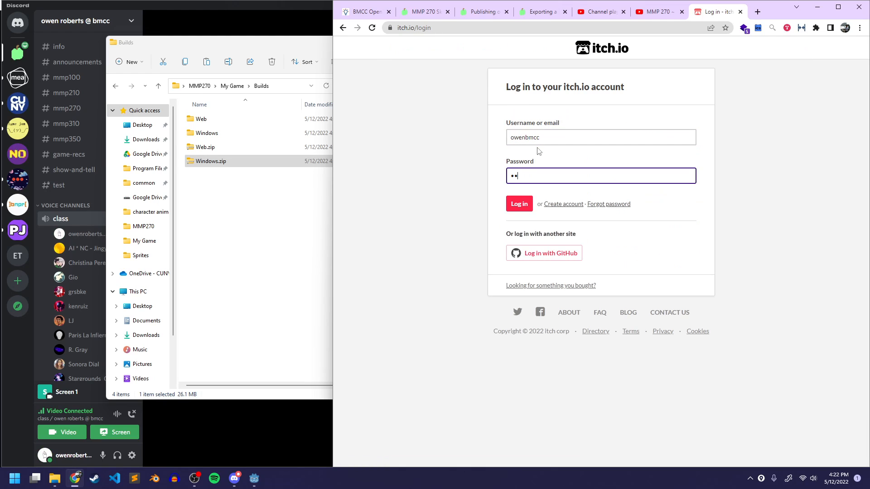
pyautogui.write('************')
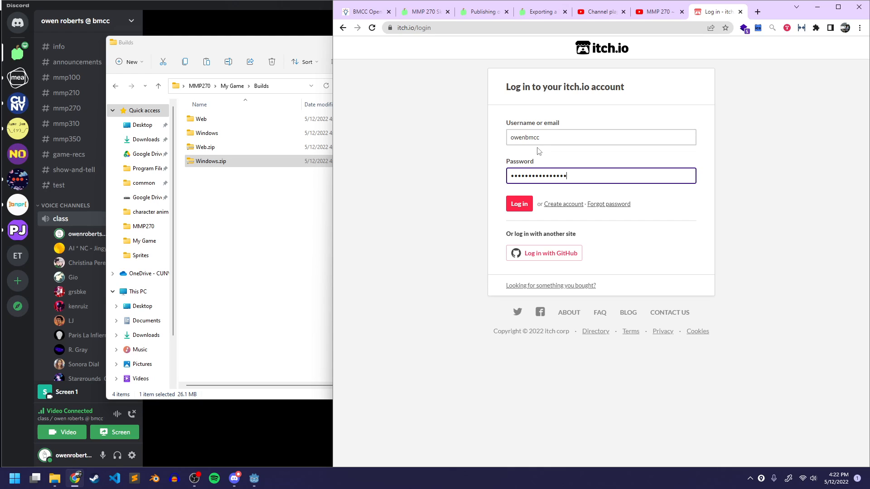
pyautogui.press('Return')
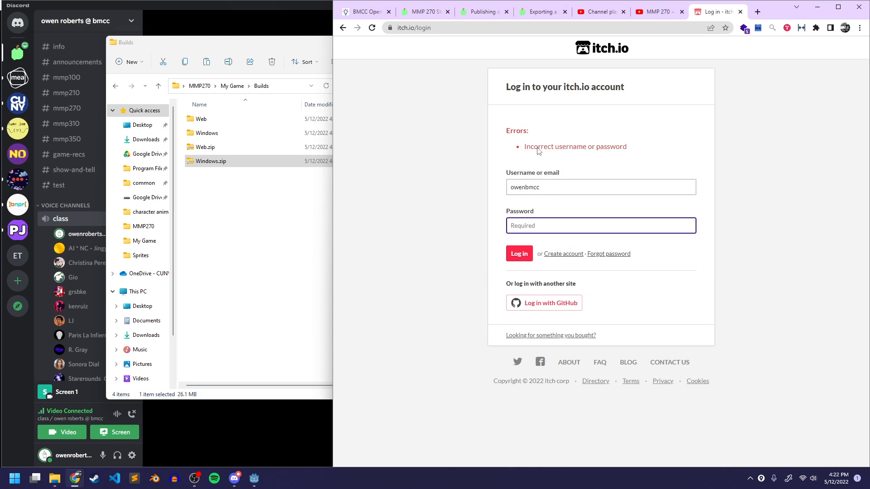
pyautogui.write('********')
pyautogui.press('Return')
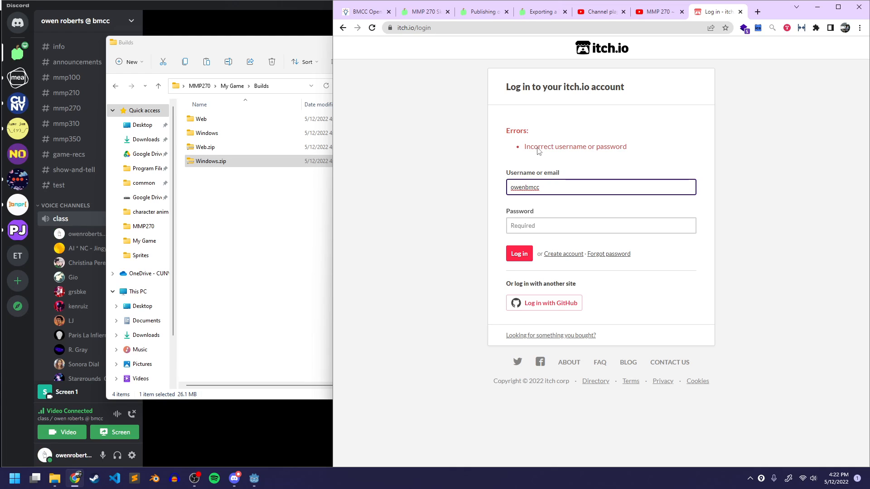
pyautogui.click(539, 224)
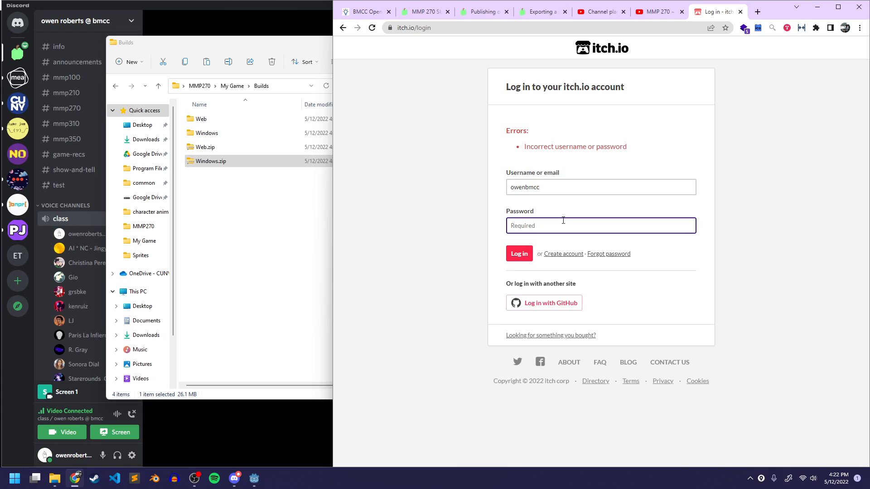
pyautogui.write('•••••••••')
pyautogui.press('Return')
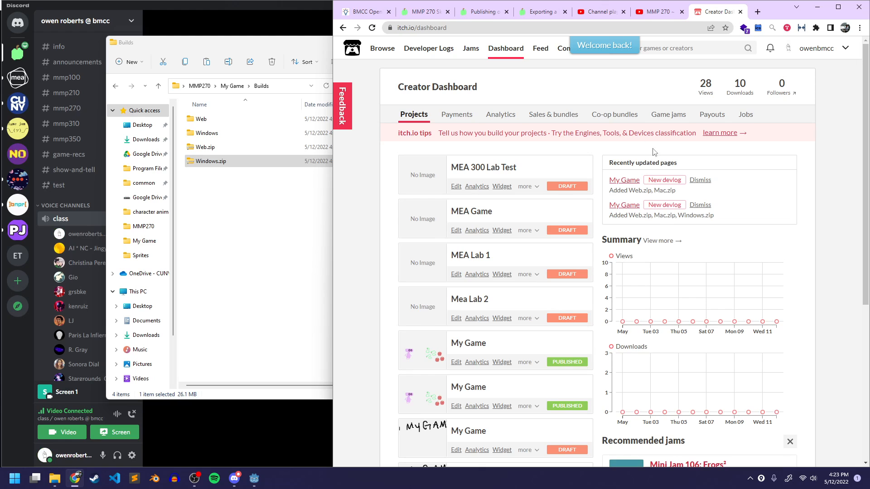
pyautogui.scroll(-4, 372, 224)
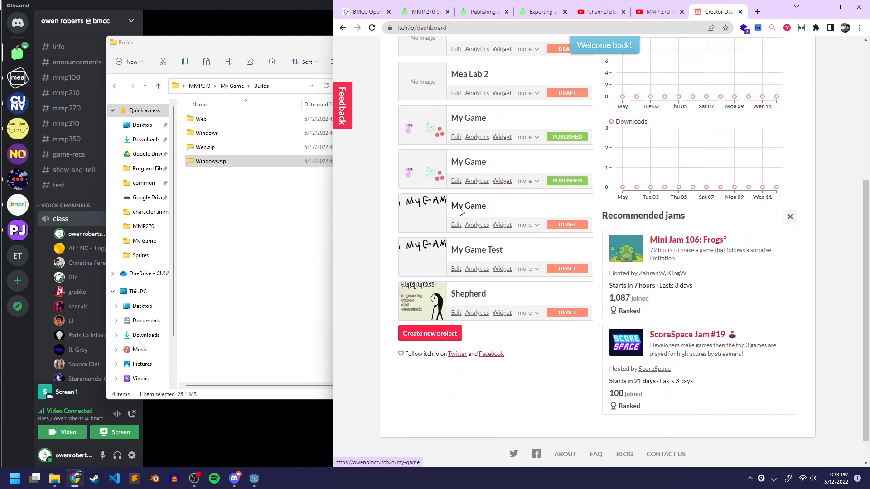
pyautogui.scroll(5, 498, 195)
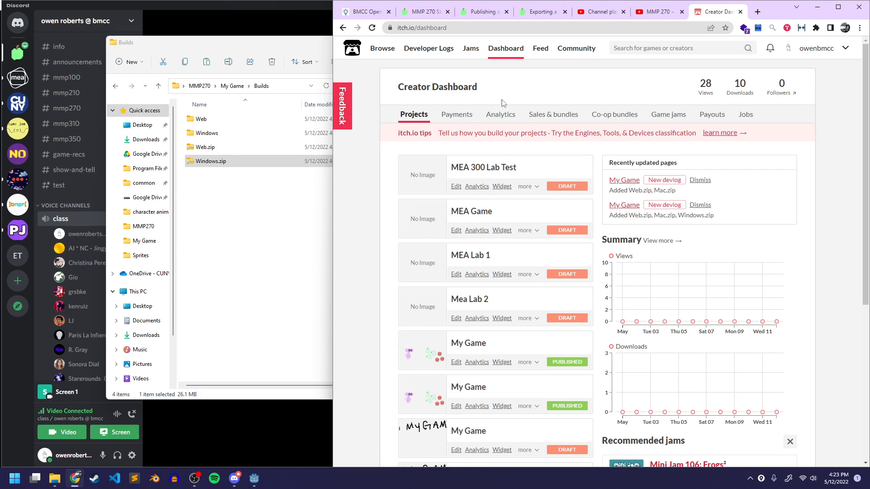
pyautogui.moveTo(278, 50); pyautogui.dragTo(184, 39)
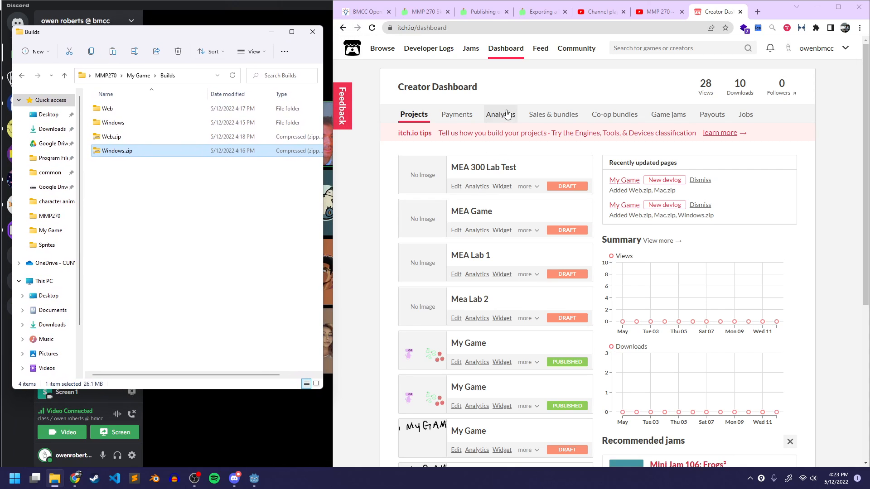
pyautogui.click(847, 52)
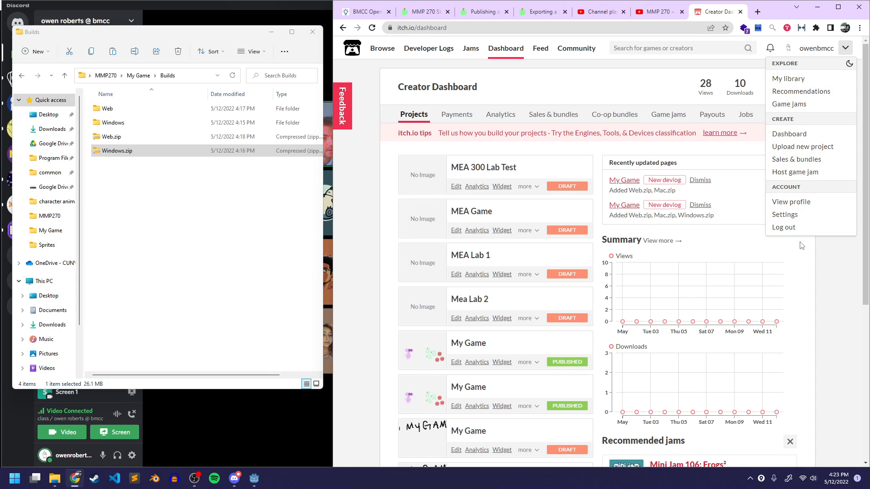
pyautogui.click(846, 48)
pyautogui.click(846, 48)
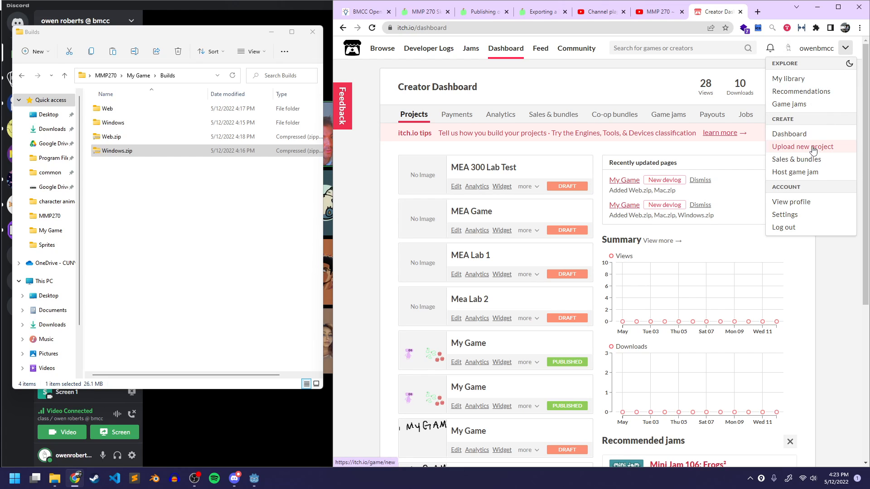
pyautogui.click(638, 91)
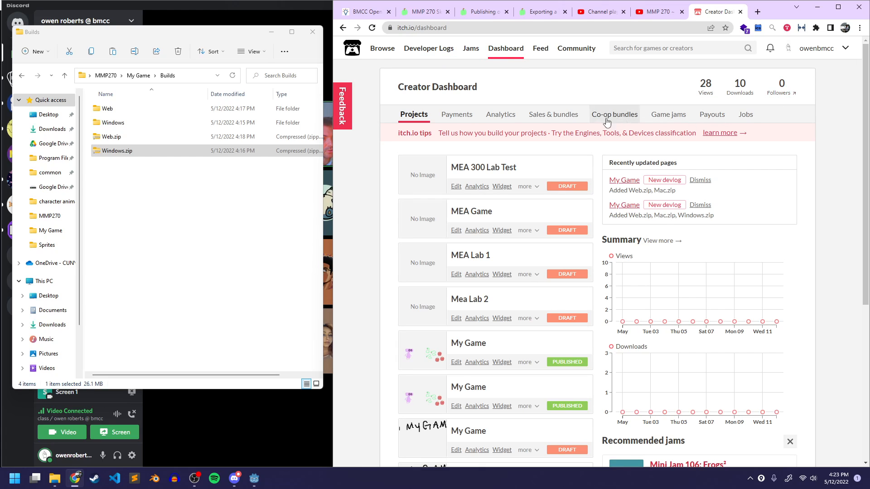
pyautogui.click(845, 48)
# Create a new project titled 'My Game' with URL slug my-game-spring-22.
pyautogui.click(803, 146)
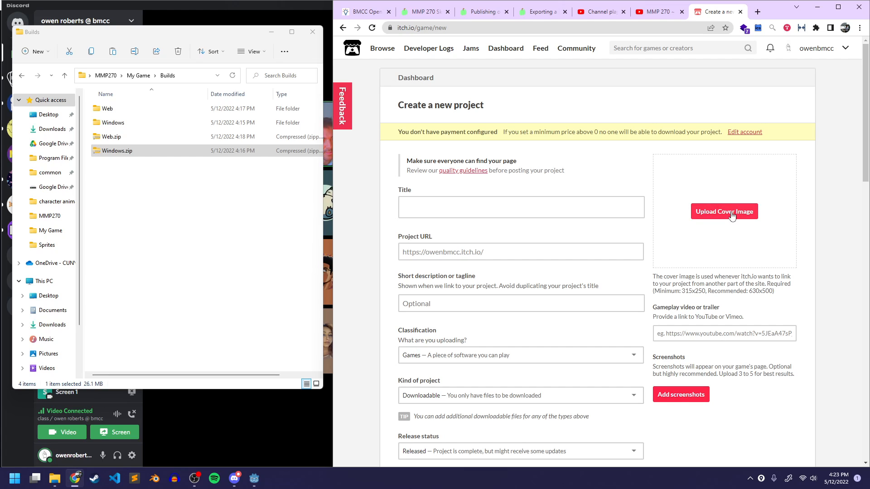
pyautogui.moveTo(656, 305); pyautogui.dragTo(756, 312)
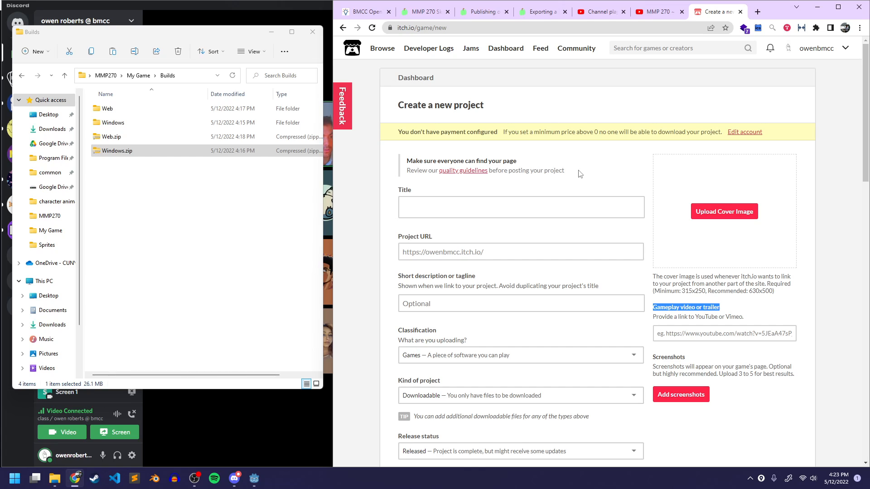
pyautogui.click(454, 206)
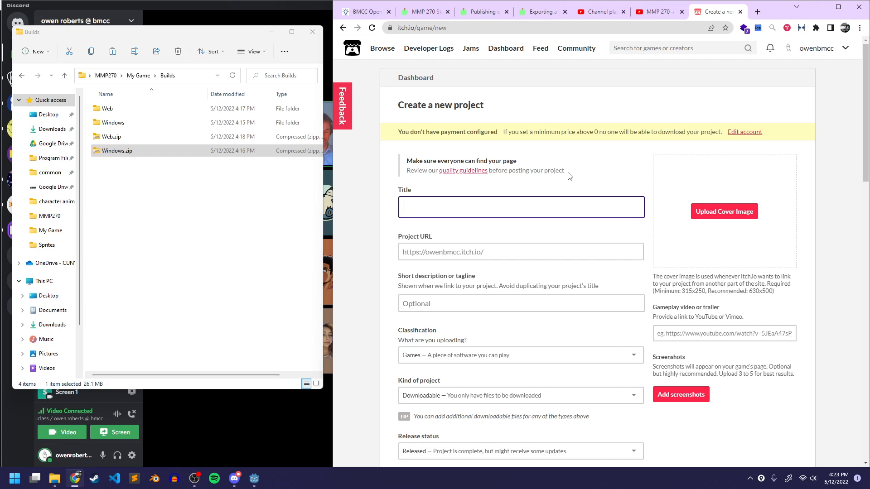
pyautogui.write('My Game')
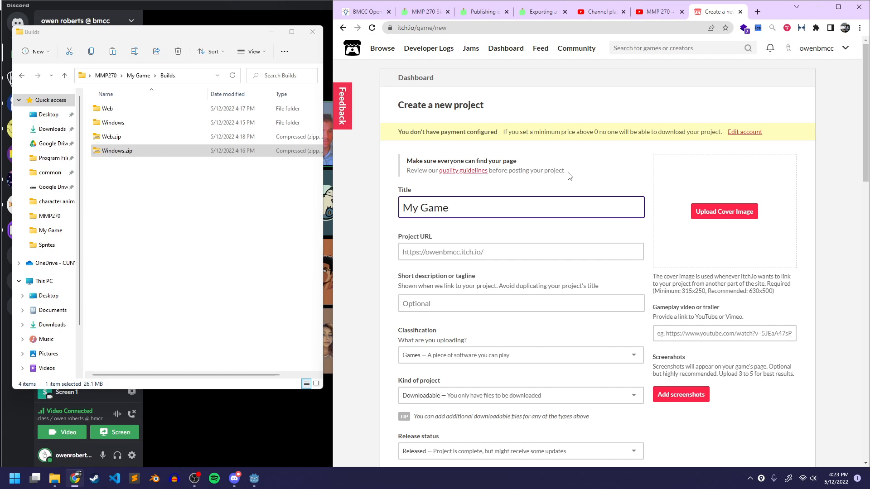
pyautogui.press('Tab')
pyautogui.press('End')
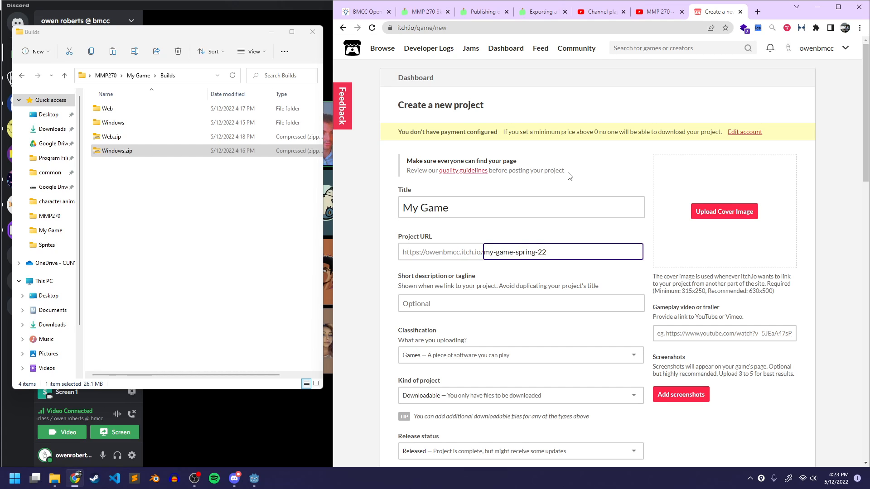
pyautogui.click(489, 273)
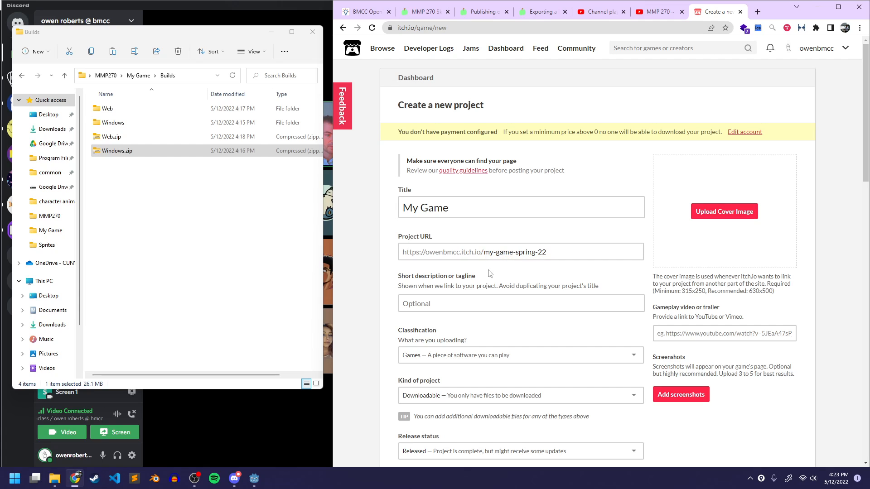
pyautogui.click(553, 254)
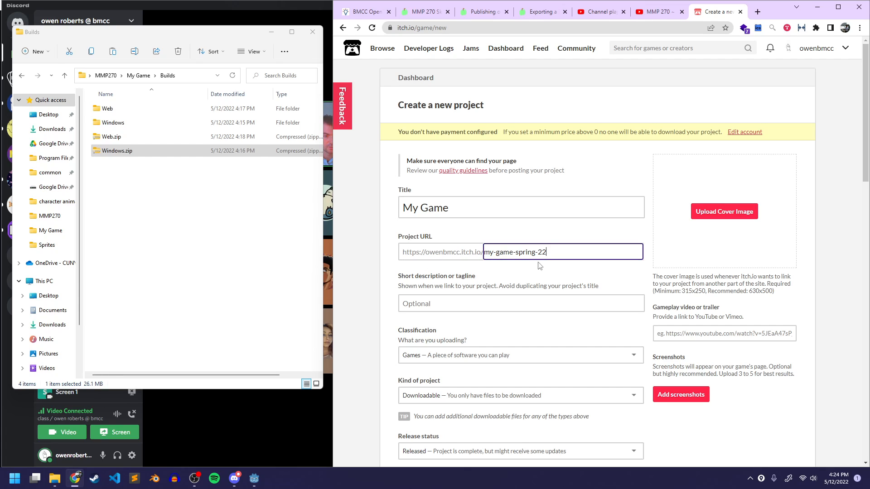
pyautogui.click(493, 287)
# Enter the tagline 'Example game for MMP 270, Spring 2022.', keep Games classification, and choose HTML kind.
pyautogui.scroll(-3, 386, 251)
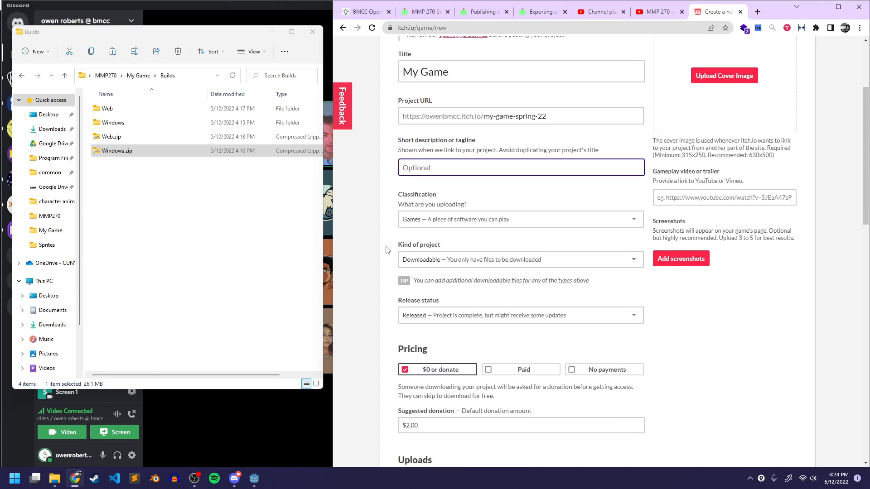
pyautogui.write('E')
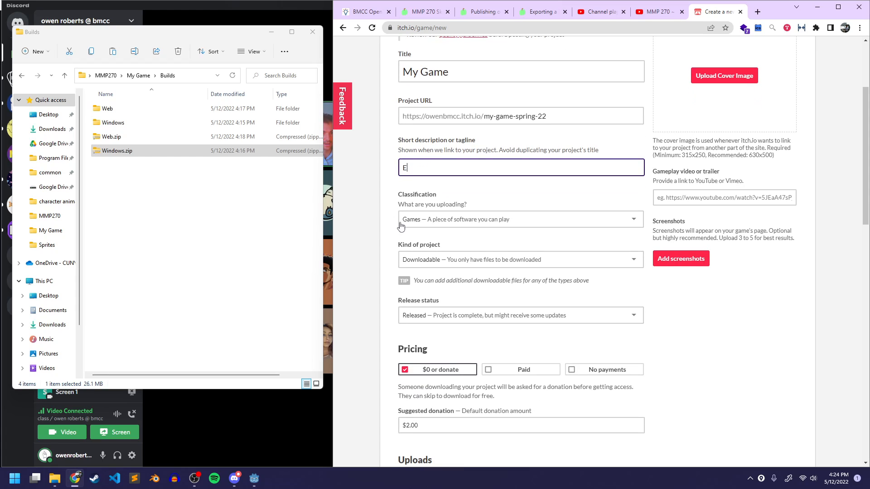
pyautogui.write('xample game for MMP ')
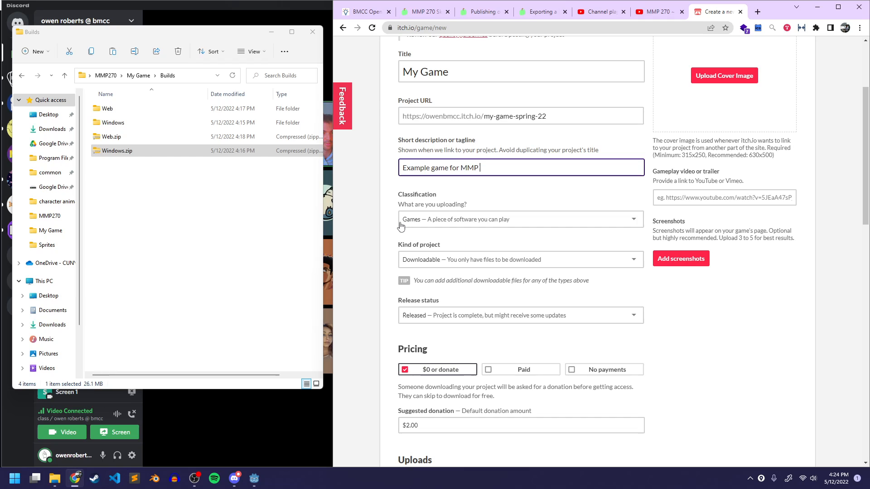
pyautogui.write('270, Sp')
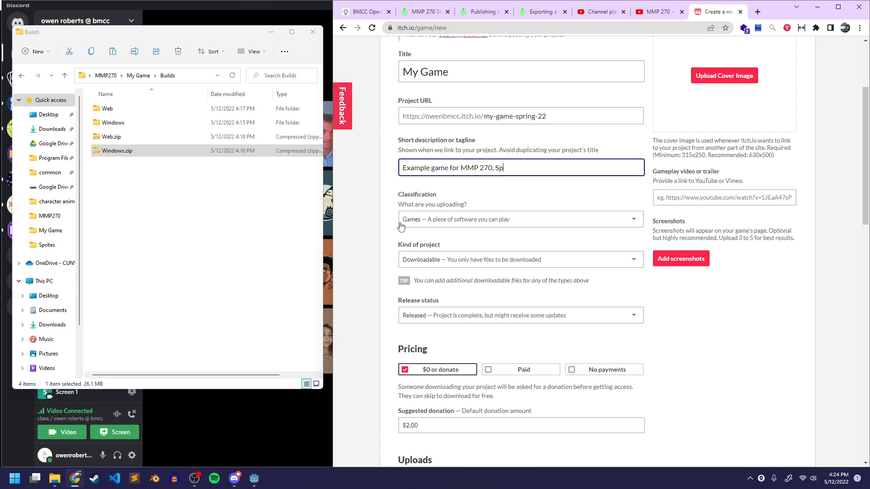
pyautogui.write('ring 2022.')
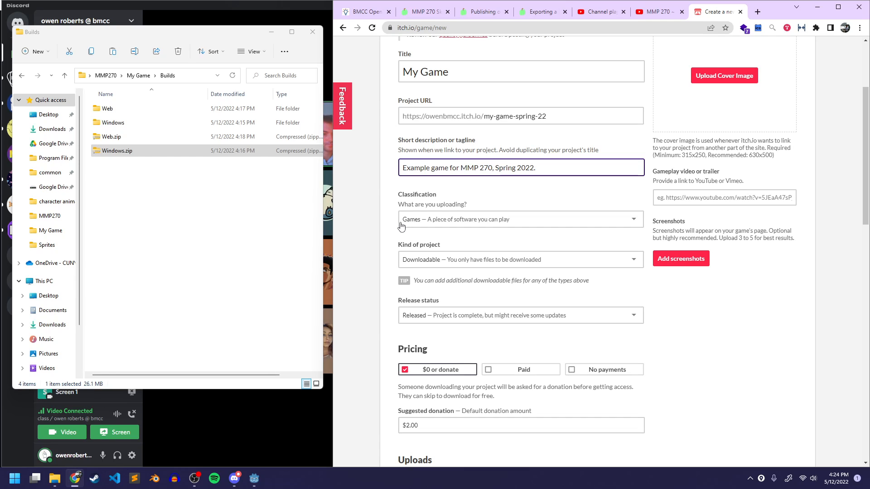
pyautogui.click(401, 222)
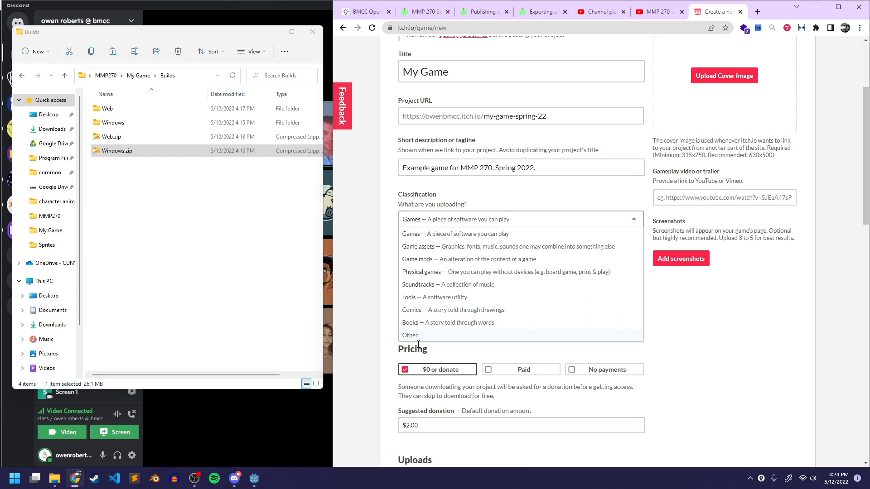
pyautogui.click(417, 237)
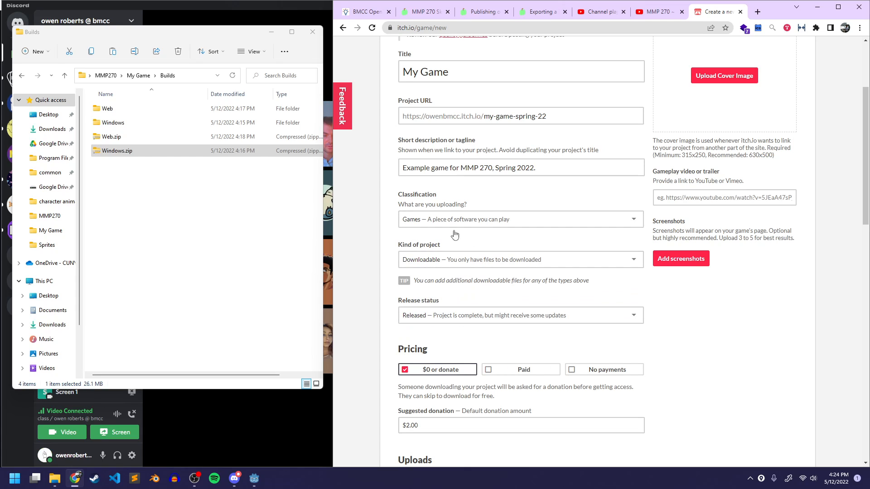
pyautogui.click(472, 265)
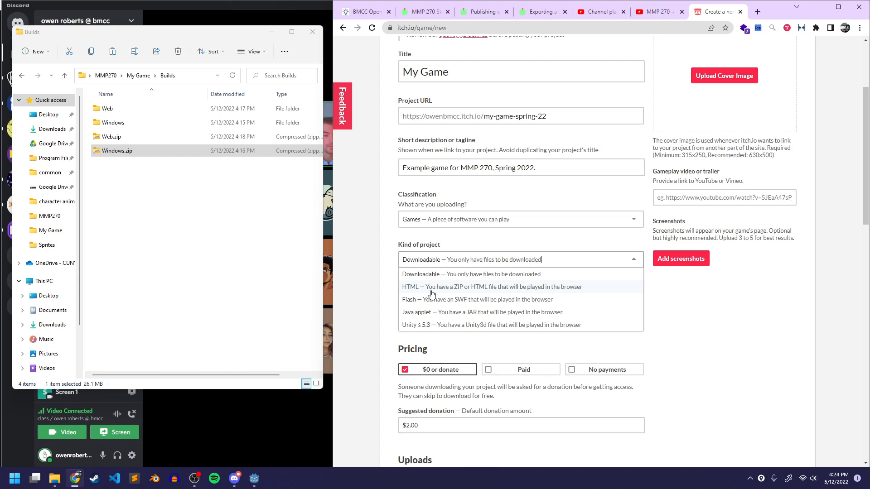
pyautogui.click(421, 292)
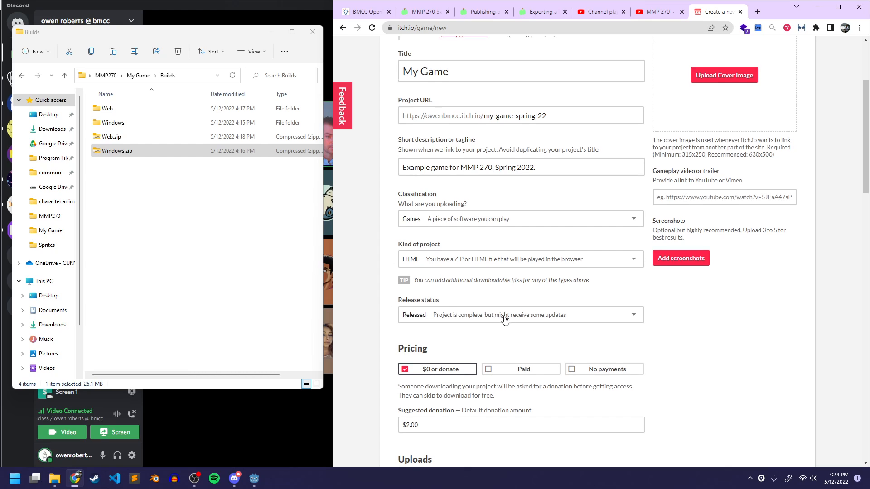
pyautogui.scroll(-1, 440, 310)
pyautogui.click(486, 270)
# Set release status to In development and pricing to No payments.
pyautogui.click(435, 298)
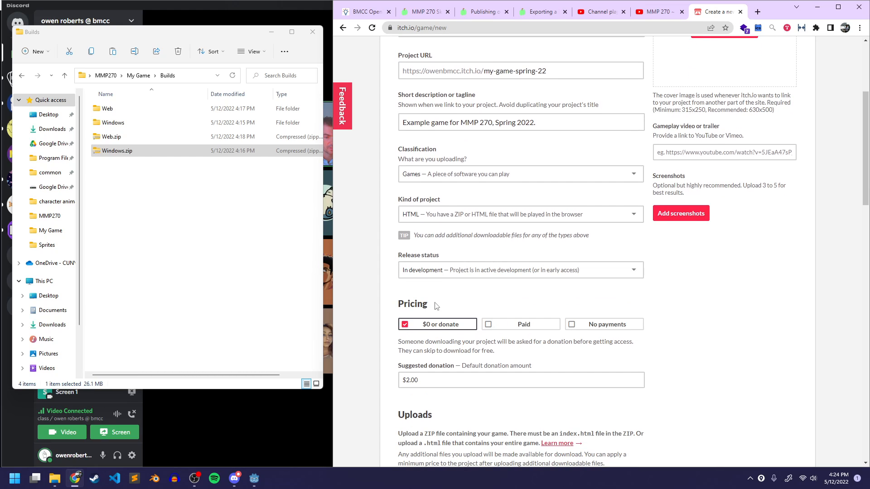
pyautogui.moveTo(331, 219); pyautogui.dragTo(281, 217)
pyautogui.scroll(-3, 491, 312)
pyautogui.click(562, 189)
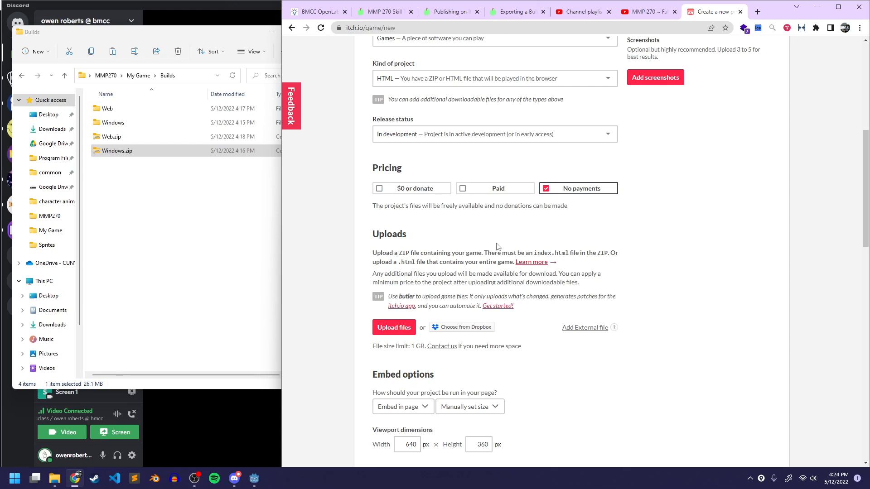
# Upload Windows.zip from Desktop > MMP270 > My Game > Builds.
pyautogui.scroll(-2, 365, 287)
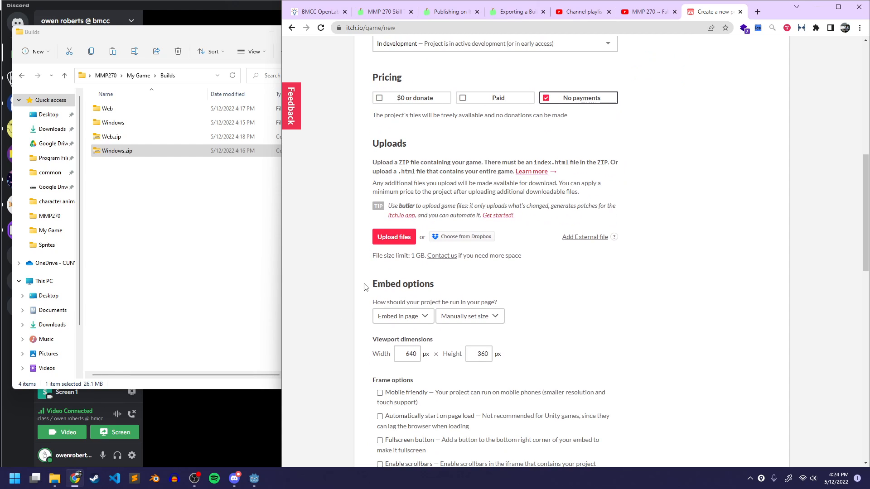
pyautogui.moveTo(366, 160); pyautogui.dragTo(406, 247)
pyautogui.click(405, 241)
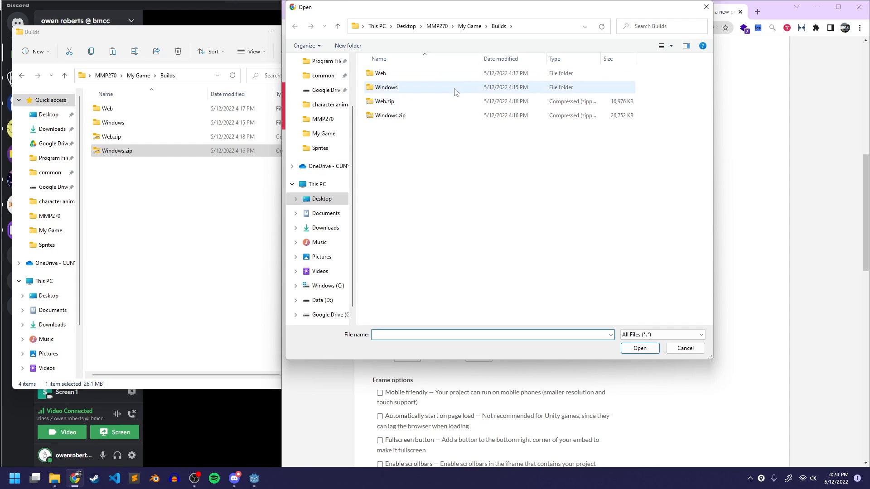
pyautogui.click(437, 26)
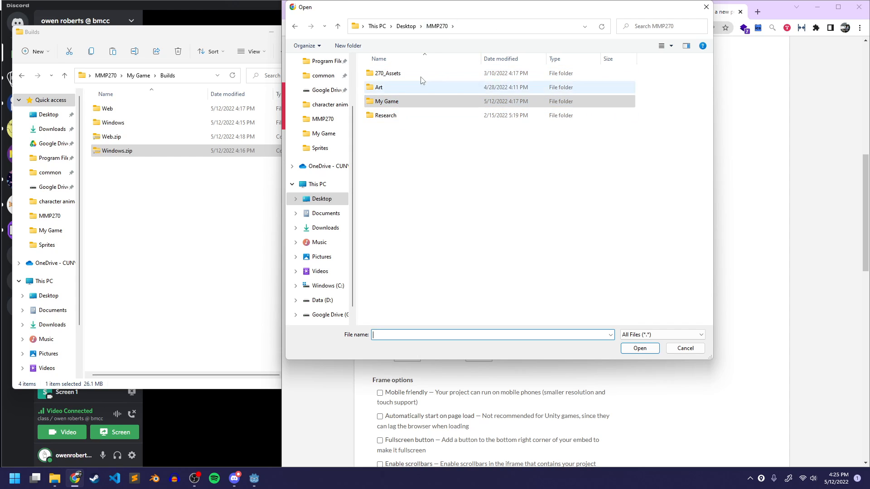
pyautogui.click(408, 28)
pyautogui.doubleClick(398, 101)
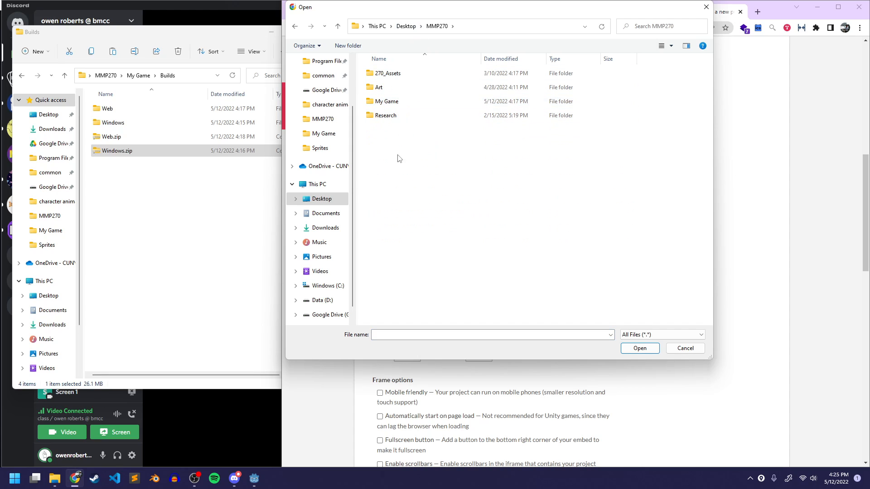
pyautogui.doubleClick(414, 102)
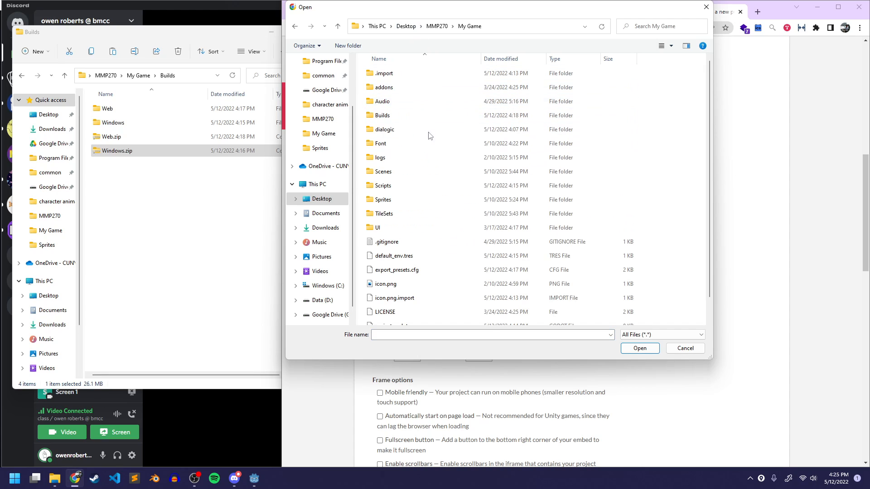
pyautogui.doubleClick(403, 116)
pyautogui.click(403, 117)
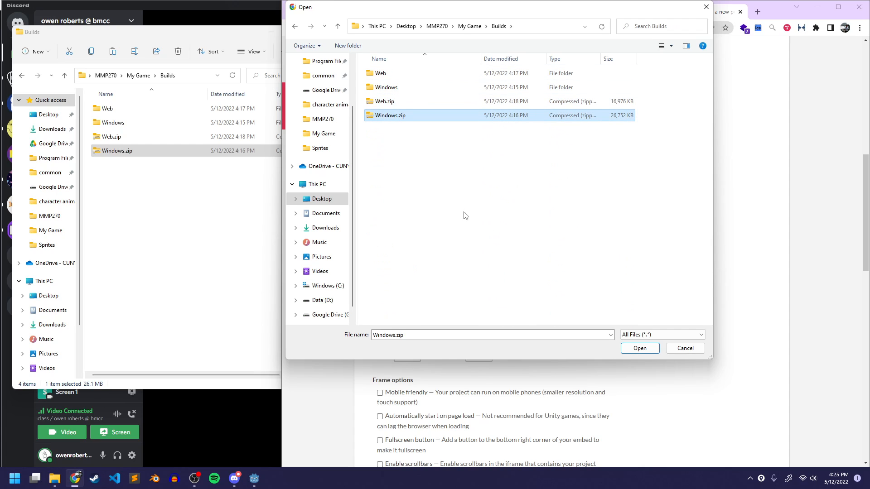
pyautogui.click(640, 348)
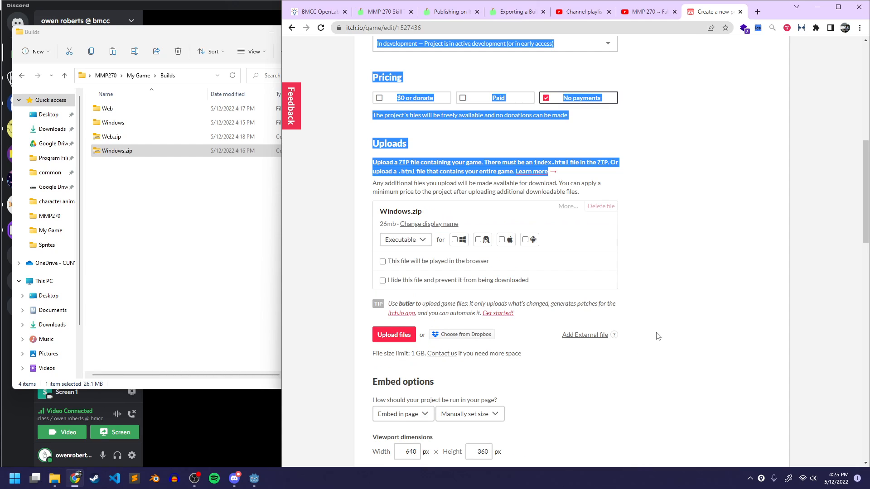
# Keep Windows.zip as an Executable and mark it for the Windows platform.
pyautogui.click(418, 242)
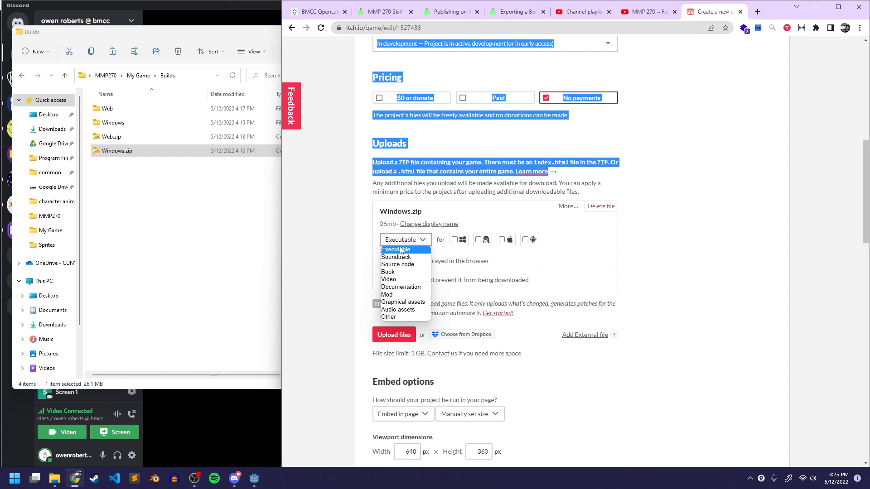
pyautogui.click(401, 250)
pyautogui.click(455, 240)
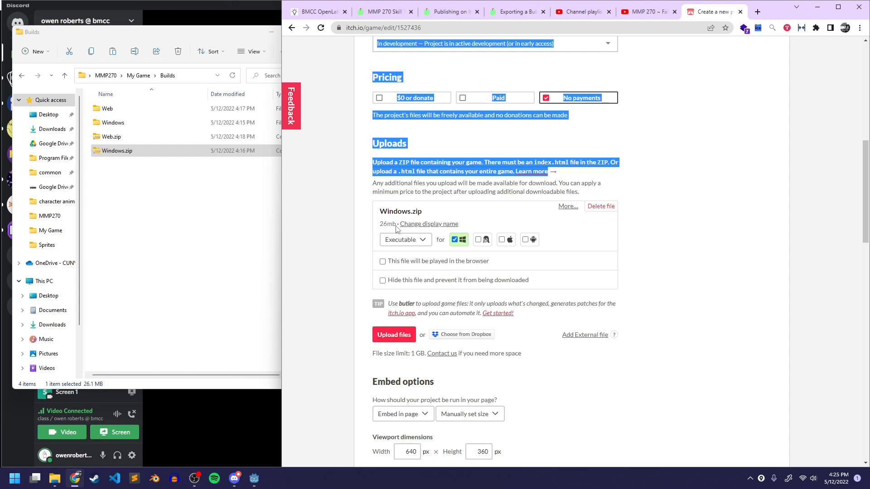
pyautogui.moveTo(396, 226); pyautogui.dragTo(379, 228)
pyautogui.click(382, 226)
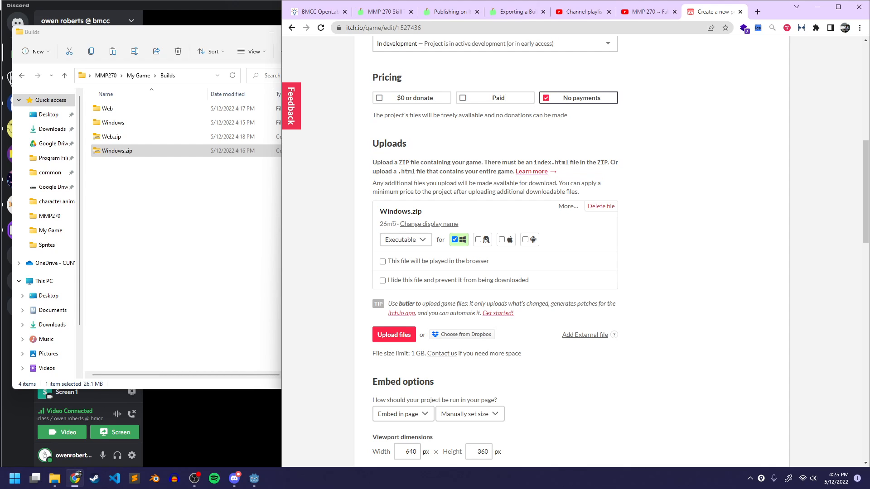
pyautogui.click(430, 216)
# Rename the Windows.zip upload's display name to 'Windows Build'.
pyautogui.click(437, 224)
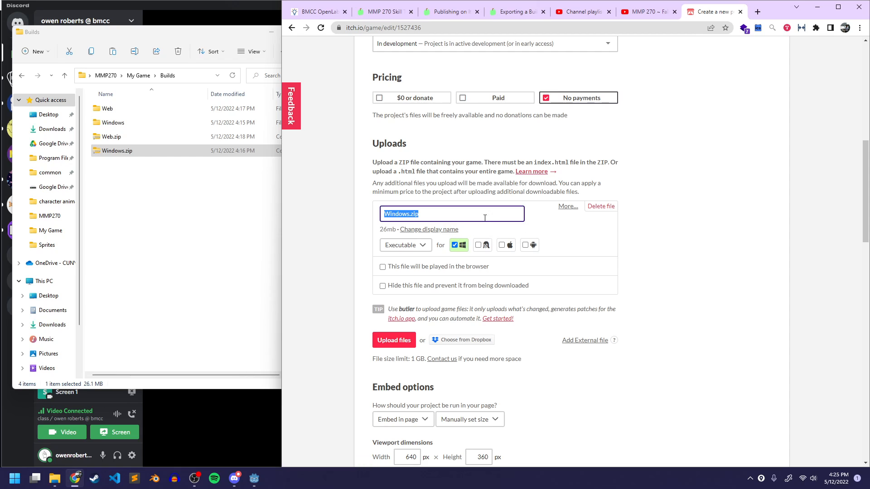
pyautogui.write('Wind')
pyautogui.press('Return')
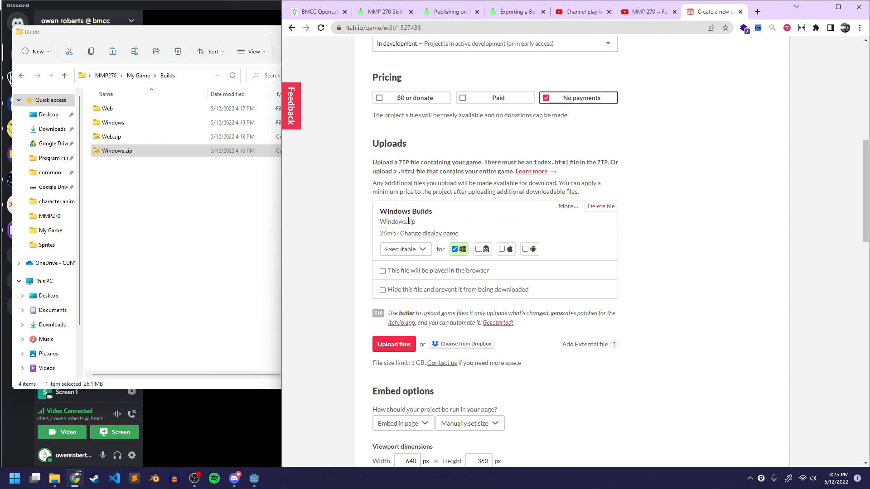
pyautogui.click(415, 234)
pyautogui.click(443, 215)
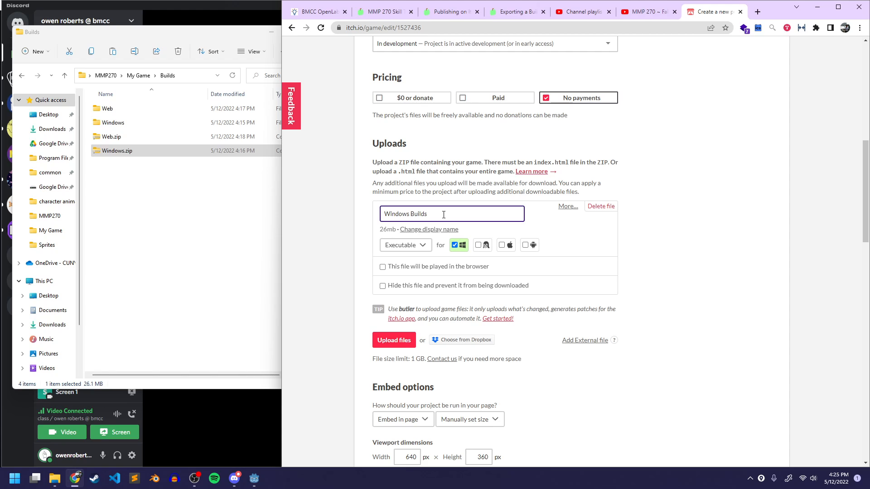
pyautogui.press('BackSpace')
pyautogui.press('Return')
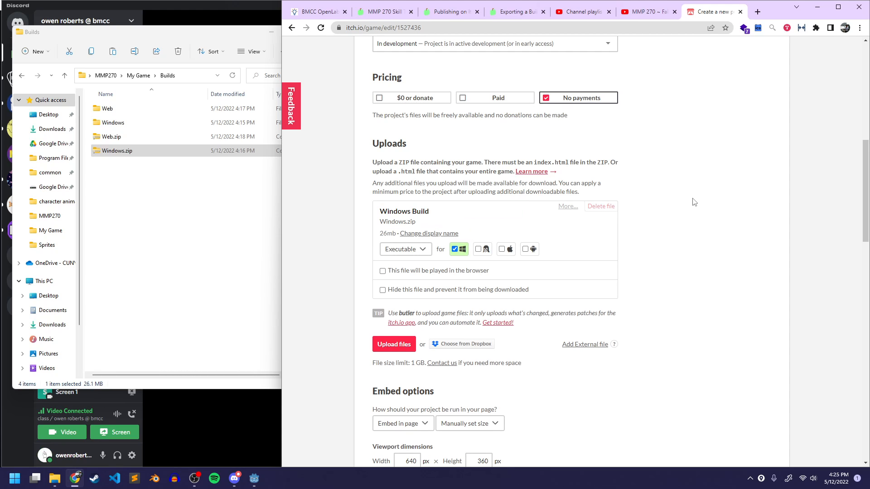
pyautogui.scroll(-3, 688, 194)
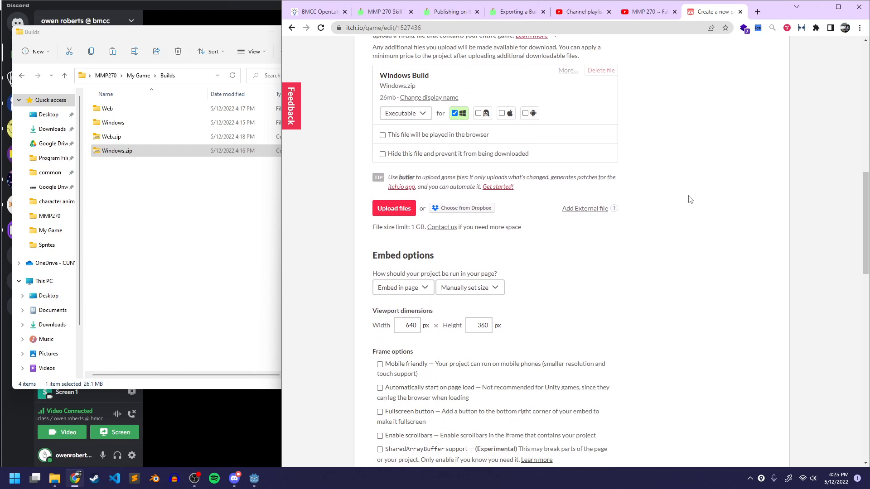
# Upload Web.zip from the Builds folder and tick 'This file will be played in the browser'.
pyautogui.click(393, 208)
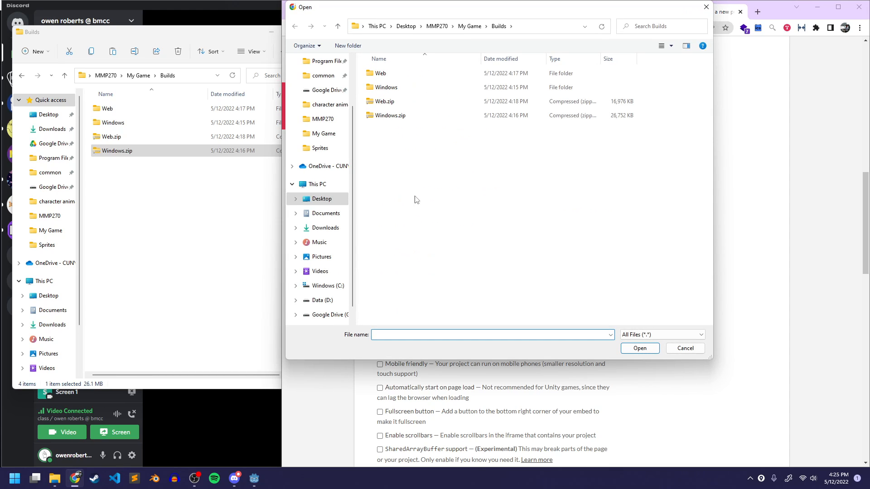
pyautogui.click(389, 102)
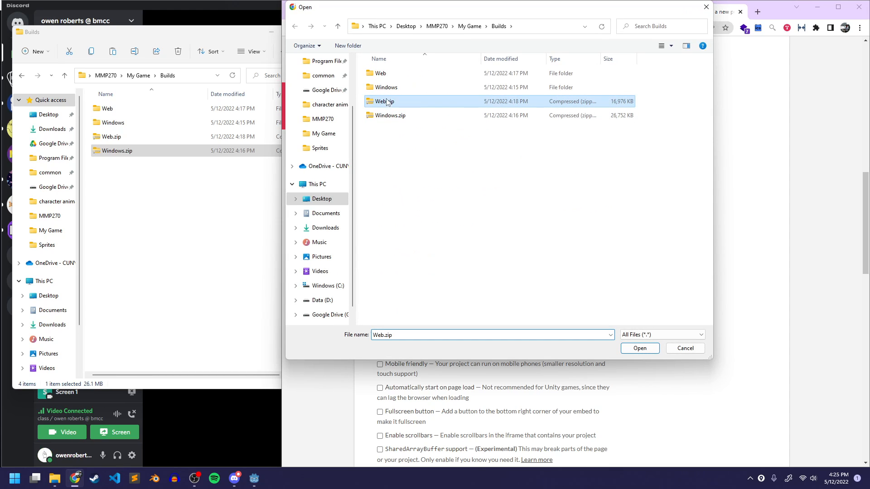
pyautogui.click(637, 348)
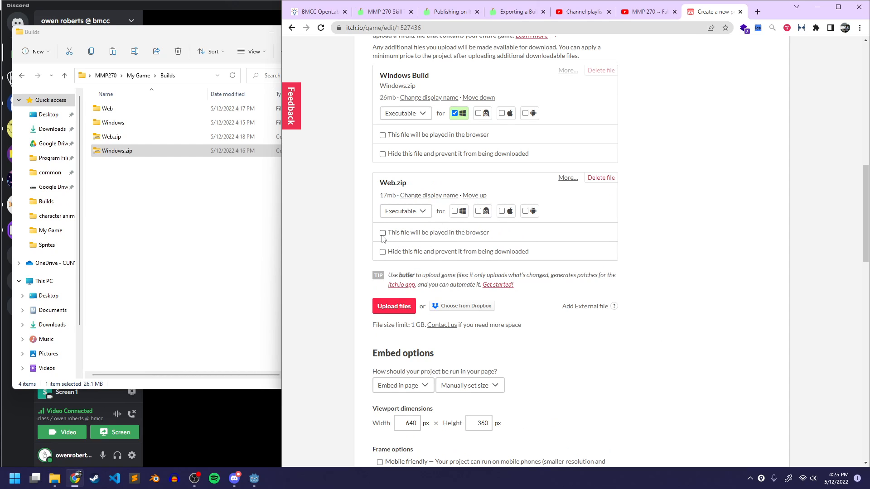
pyautogui.click(438, 234)
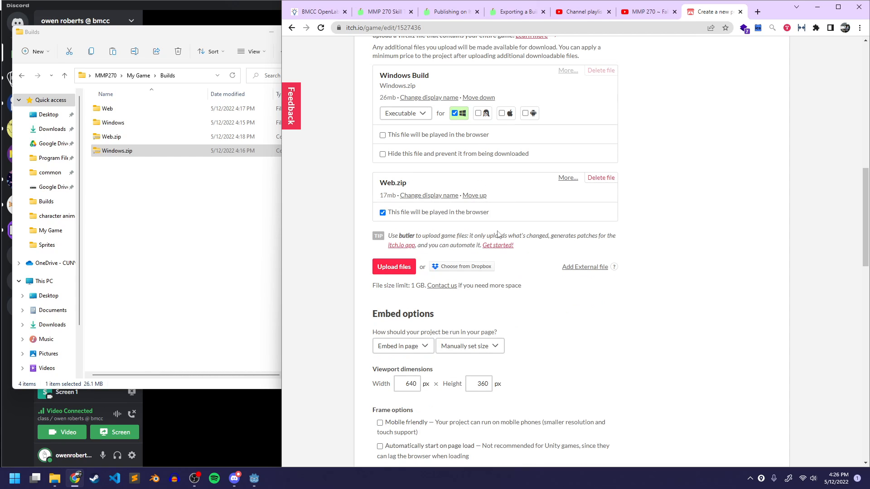
# Keep the embed options on 'Embed in page' with 'Manually set size'.
pyautogui.scroll(3, 454, 300)
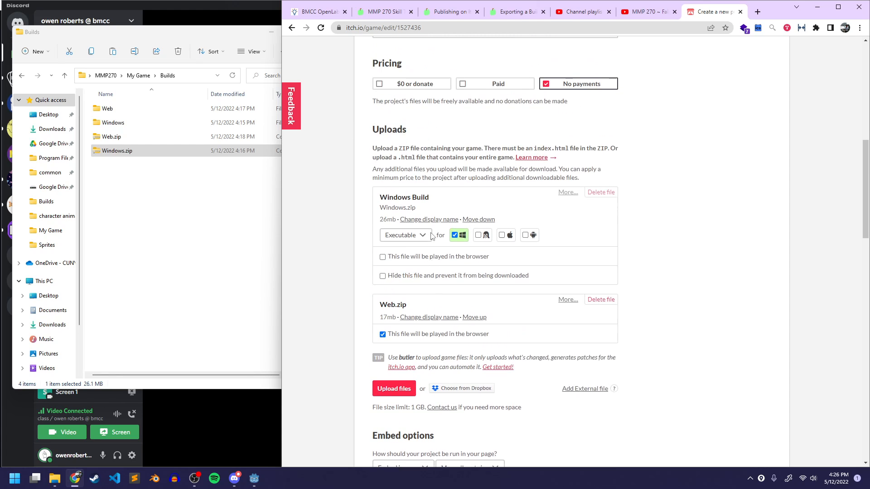
pyautogui.scroll(-5, 466, 286)
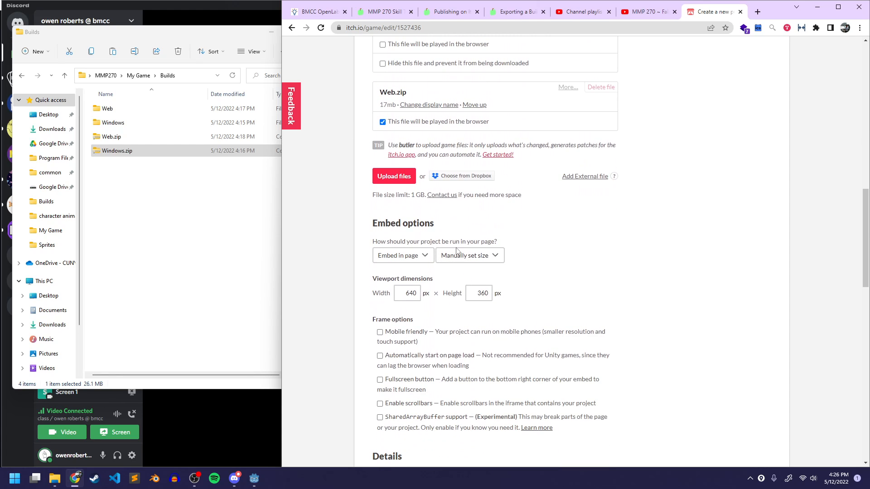
pyautogui.click(409, 255)
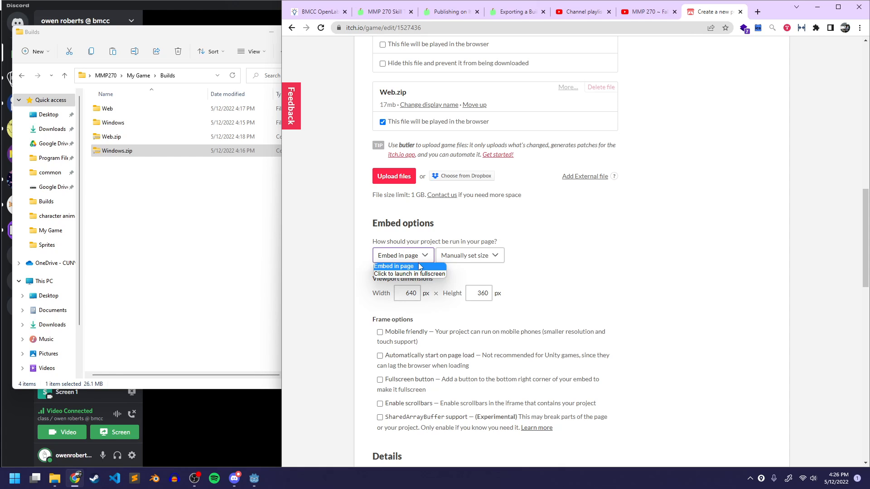
pyautogui.click(401, 267)
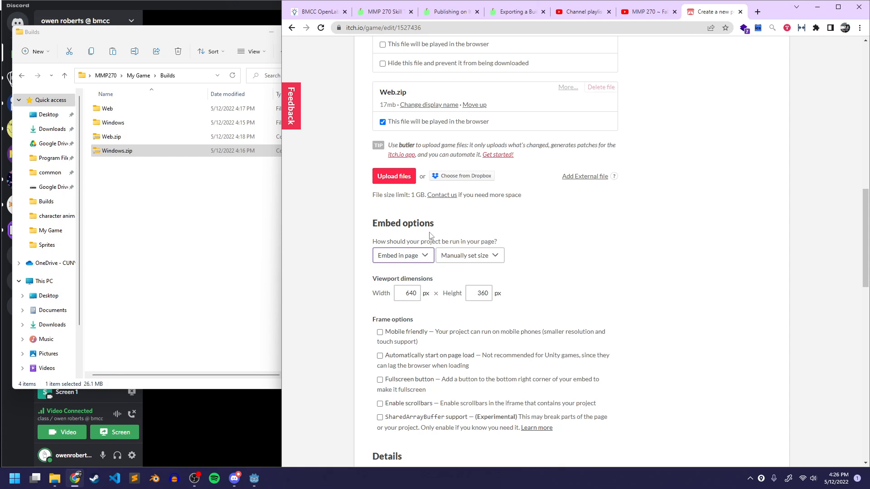
pyautogui.click(470, 258)
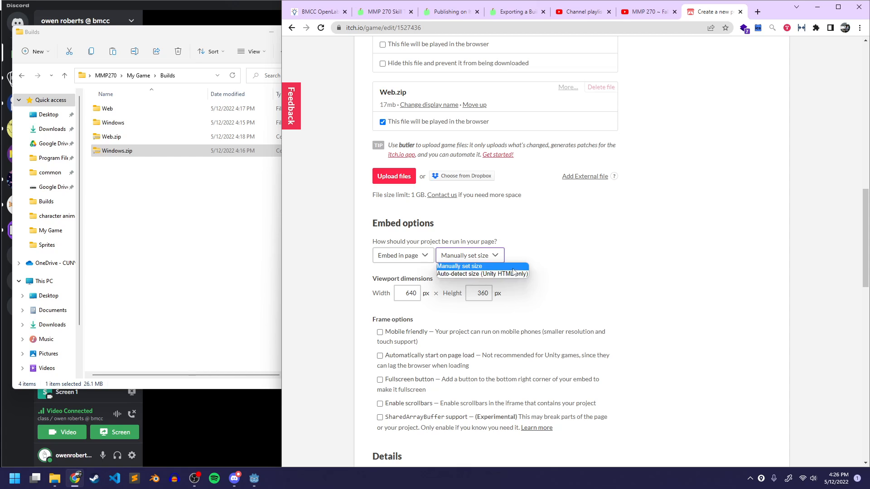
pyautogui.click(466, 267)
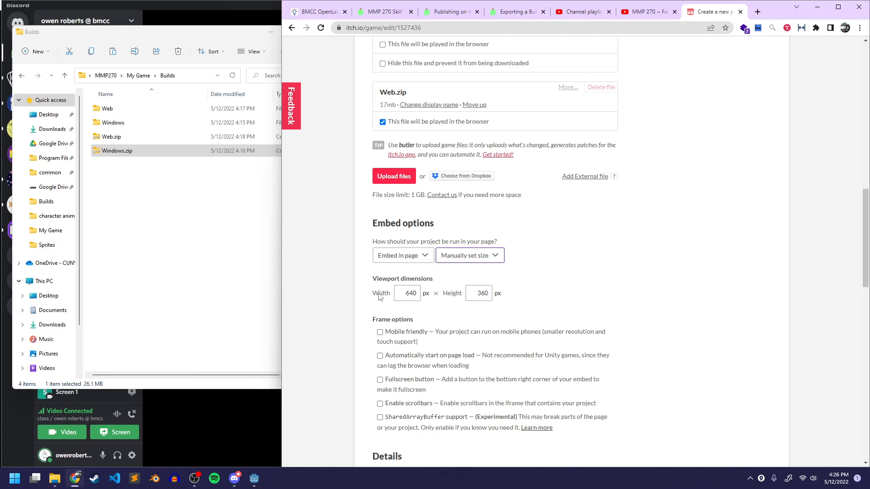
# Set the viewport width to 1024 and height to 512.
pyautogui.doubleClick(409, 290)
pyautogui.write('1024')
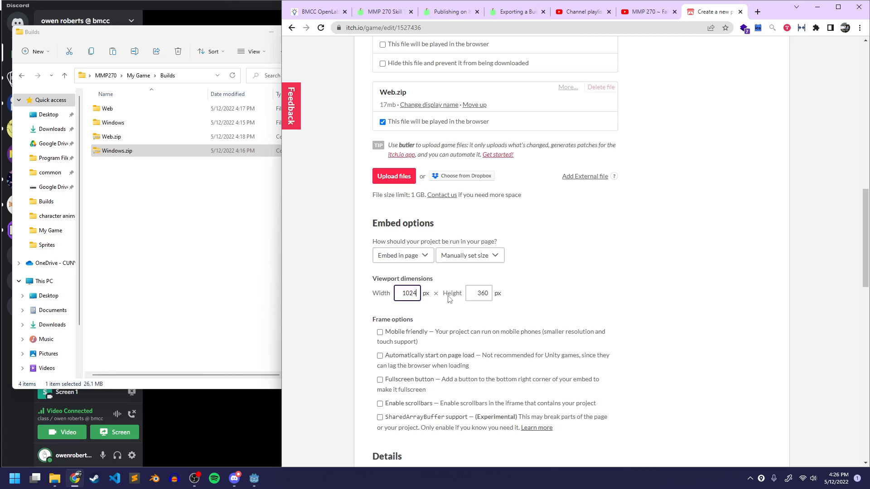
pyautogui.press('Tab')
pyautogui.write('512')
pyautogui.hotkey('shift', 'Tab')
pyautogui.moveTo(516, 293); pyautogui.dragTo(462, 289)
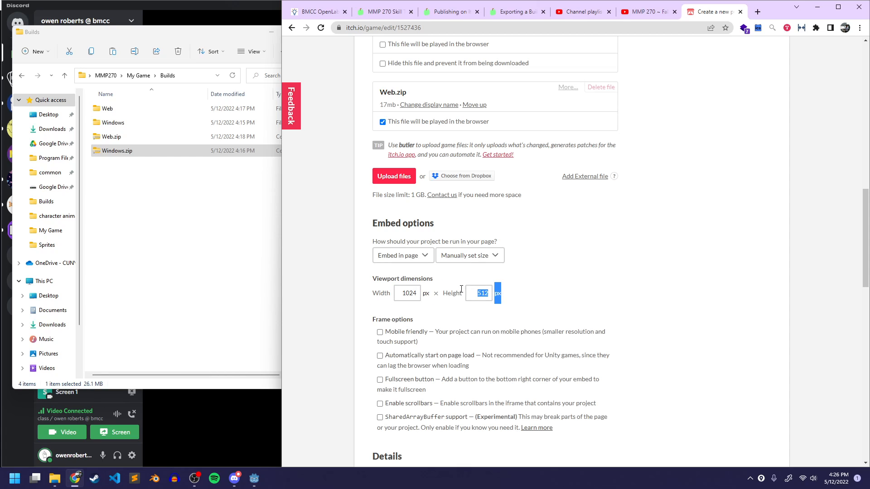
pyautogui.click(374, 289)
# Type the Details description 'This is my example game for MMP 270, Spring 2022.'.
pyautogui.scroll(-1, 617, 270)
pyautogui.scroll(-3, 618, 271)
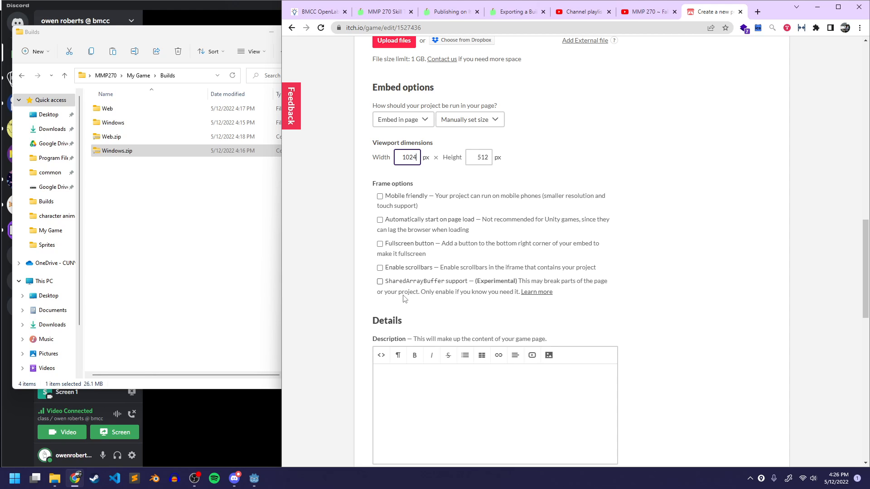
pyautogui.scroll(-3, 460, 234)
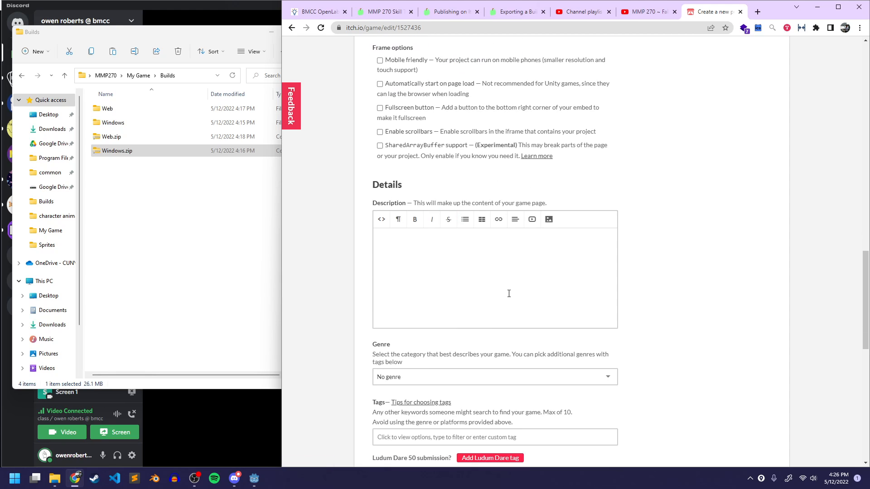
pyautogui.click(429, 258)
pyautogui.press('BackSpace')
pyautogui.write('my example game for MM')
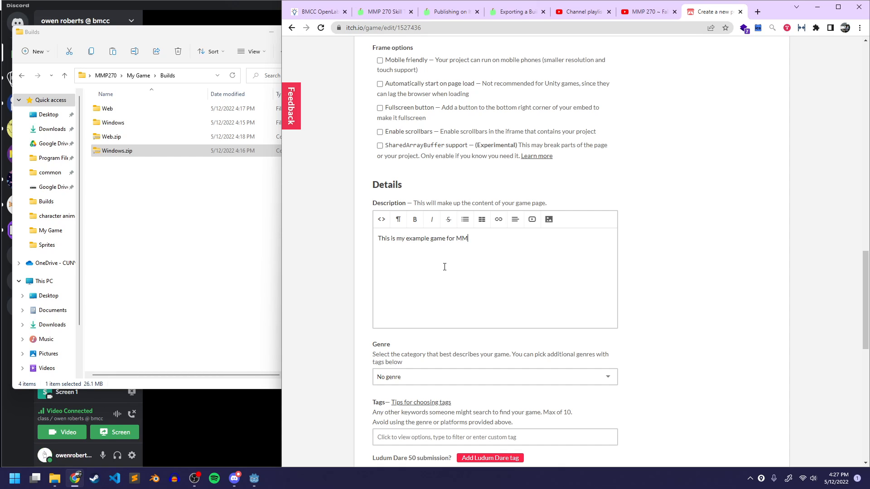
pyautogui.write('P 270, Spring 2022.')
# Copy the sound credits from My Game > Audio > sources.txt.
pyautogui.click(138, 75)
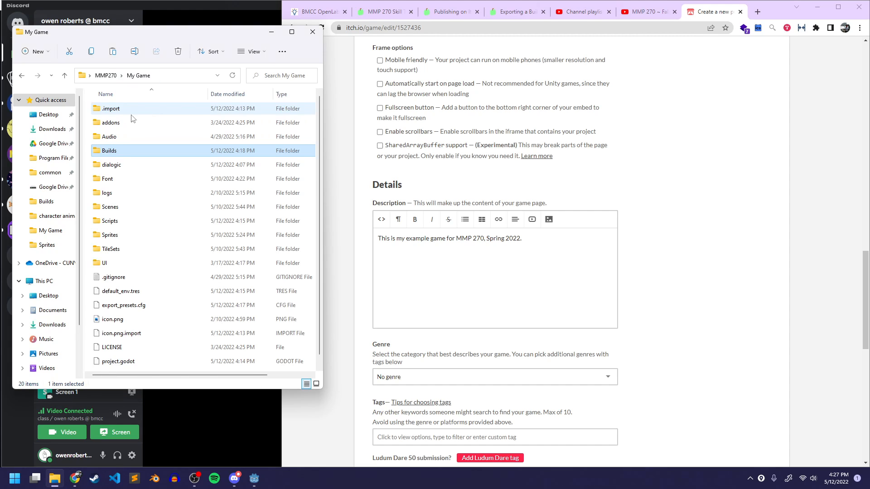
pyautogui.doubleClick(116, 138)
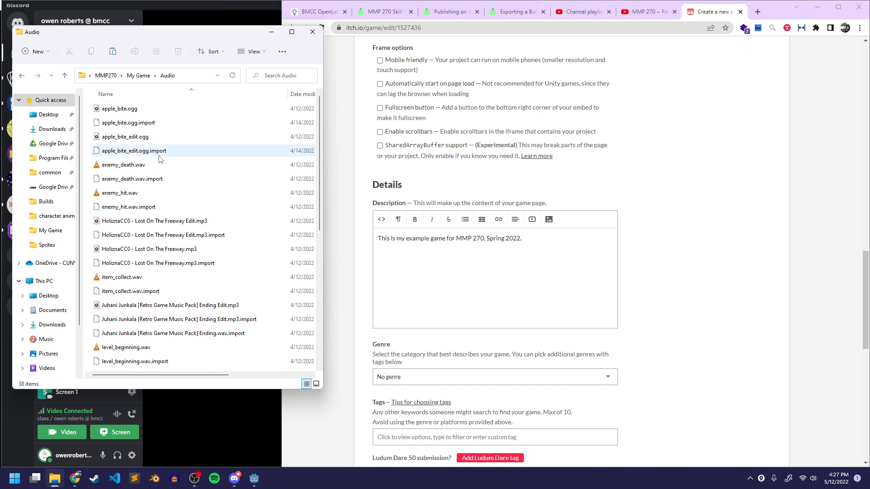
pyautogui.scroll(-6, 166, 159)
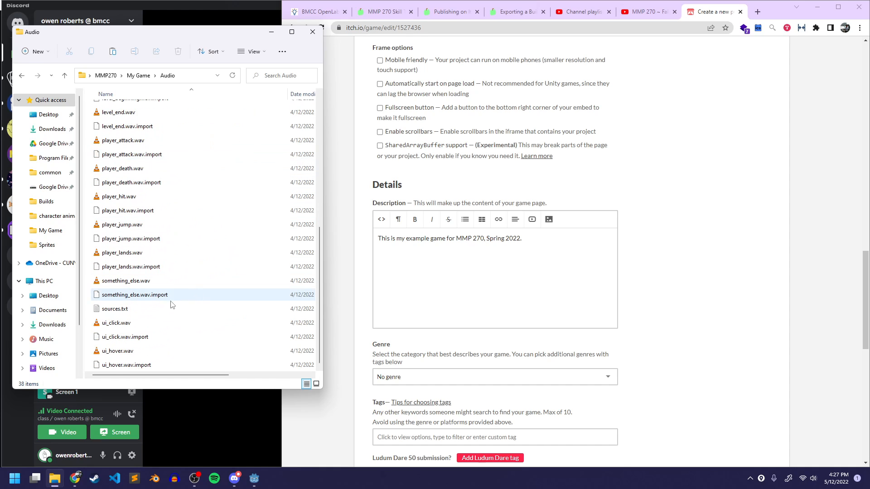
pyautogui.doubleClick(132, 312)
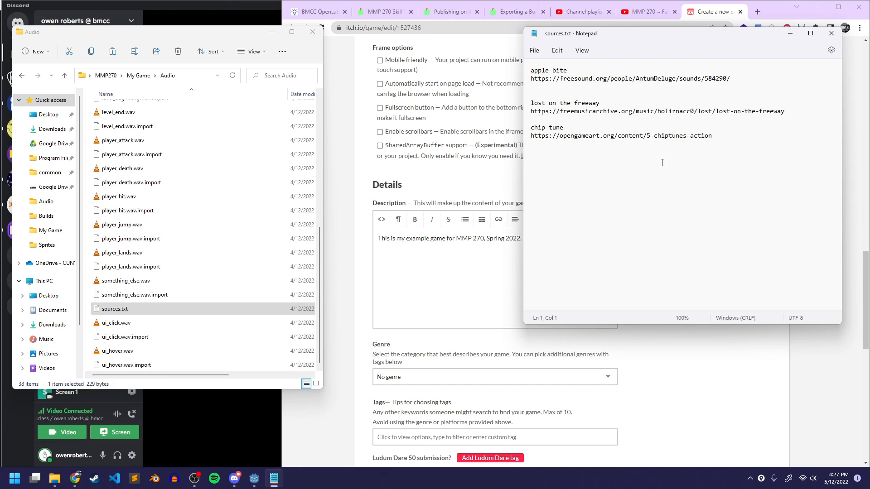
pyautogui.moveTo(769, 153); pyautogui.dragTo(515, 72)
pyautogui.hotkey('ctrl', 'c')
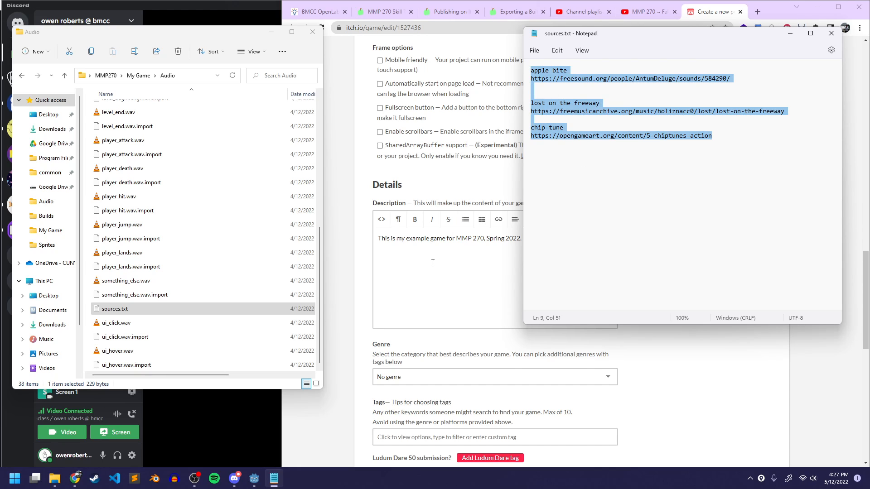
# Paste the sound credits into the game description, keeping the first sentence intact.
pyautogui.click(432, 267)
pyautogui.hotkey('ctrl', 'v')
pyautogui.click(406, 239)
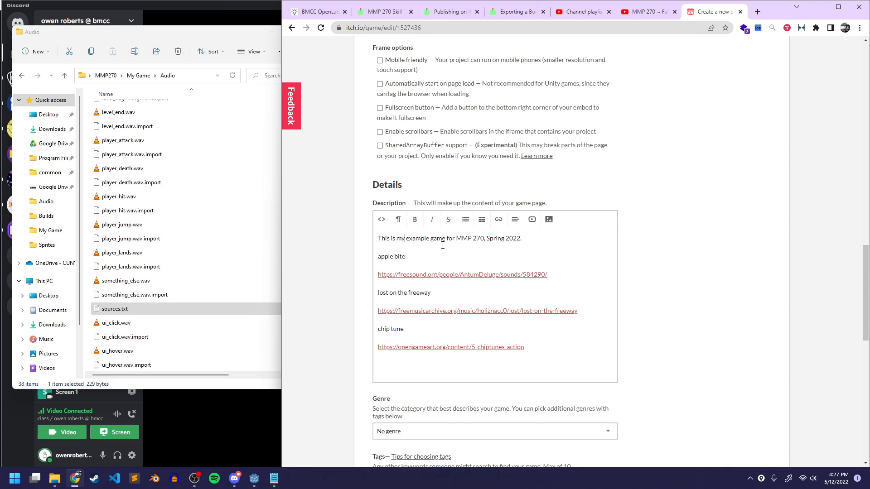
pyautogui.press('Return')
pyautogui.press('BackSpace')
pyautogui.press('Down')
# Add blank lines and a 'samples used:' heading above the pasted credits.
pyautogui.press('Up')
pyautogui.press('End')
pyautogui.press('Return')
pyautogui.press('Return')
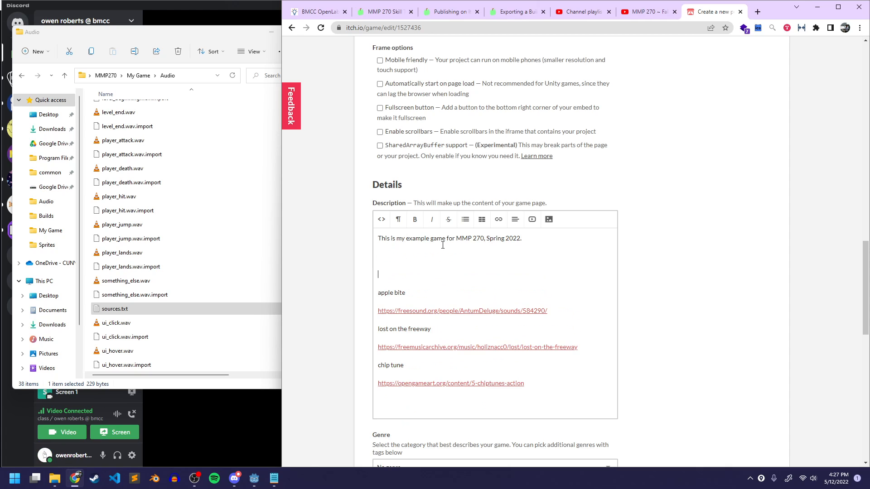
pyautogui.write('samples used:')
pyautogui.press('Return')
# Return File Explorer to the My Game project folder.
pyautogui.scroll(5, 227, 220)
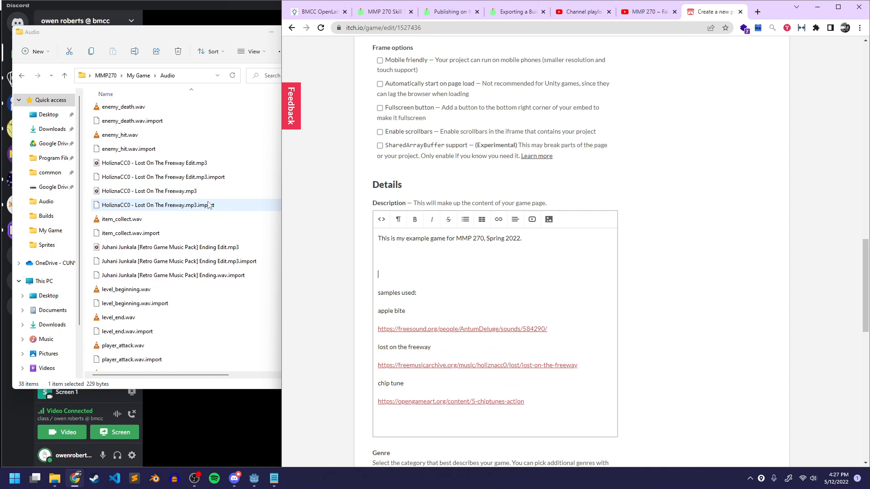
pyautogui.click(204, 138)
pyautogui.click(139, 76)
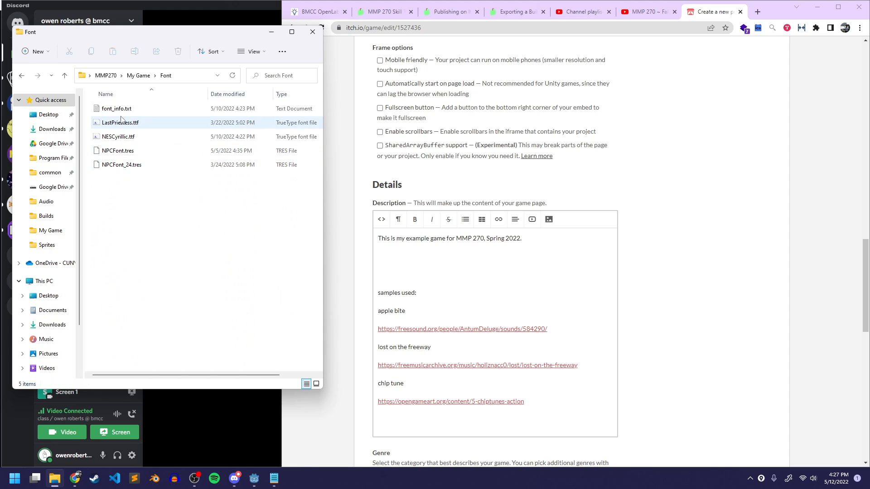
# Paste the LastPriestess and NESCyrillic credits from font_info.txt into the description, with a blank line before NESCyrillic.
pyautogui.doubleClick(130, 110)
pyautogui.hotkey('ctrl', 'a')
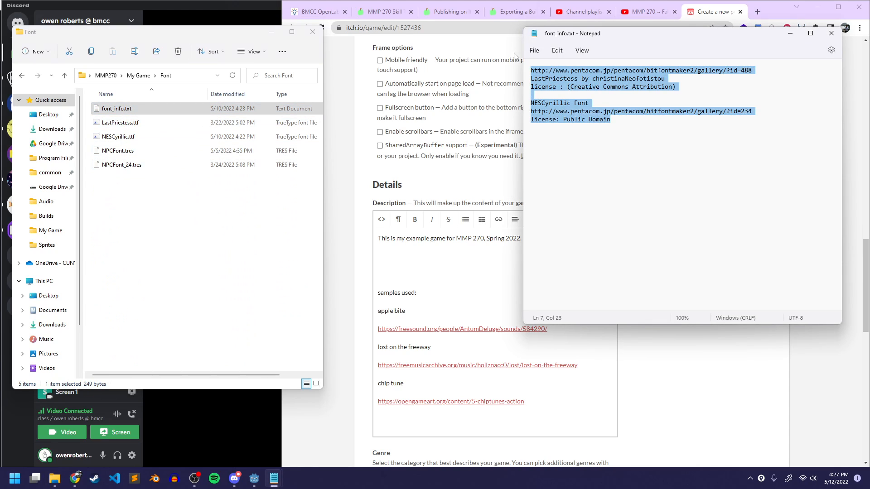
pyautogui.click(832, 33)
pyautogui.click(417, 254)
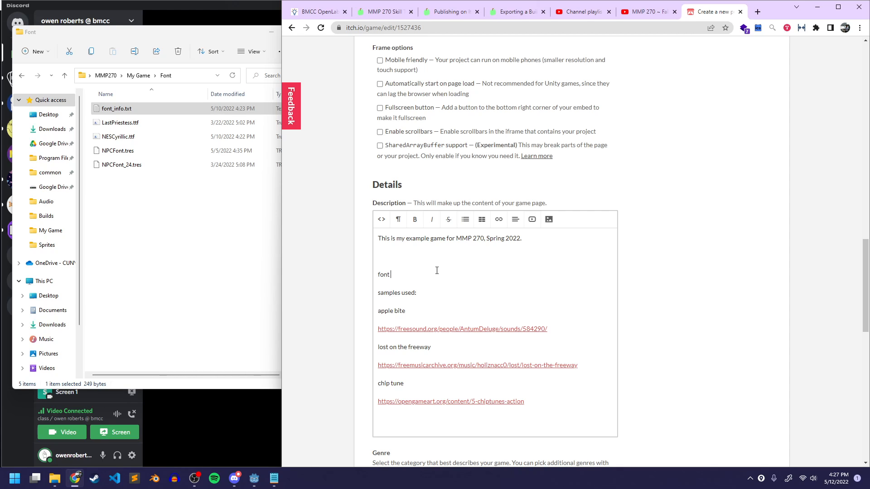
pyautogui.hotkey('ctrl', 'v')
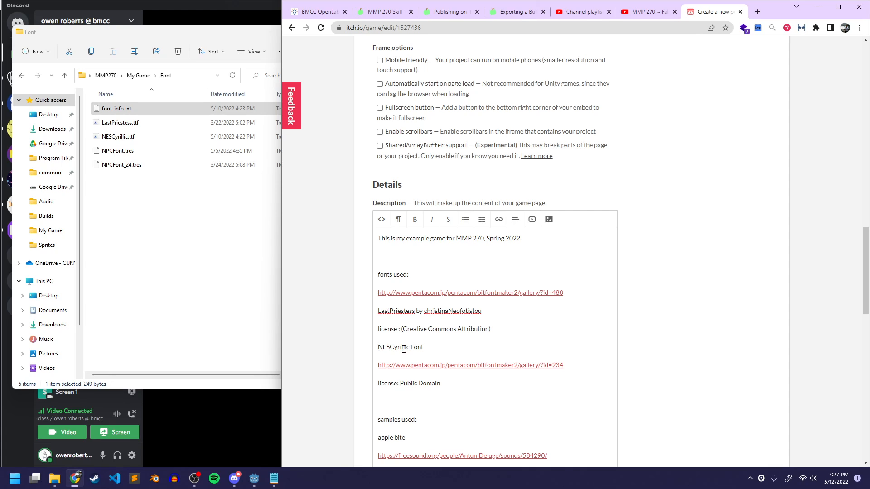
pyautogui.press('Return')
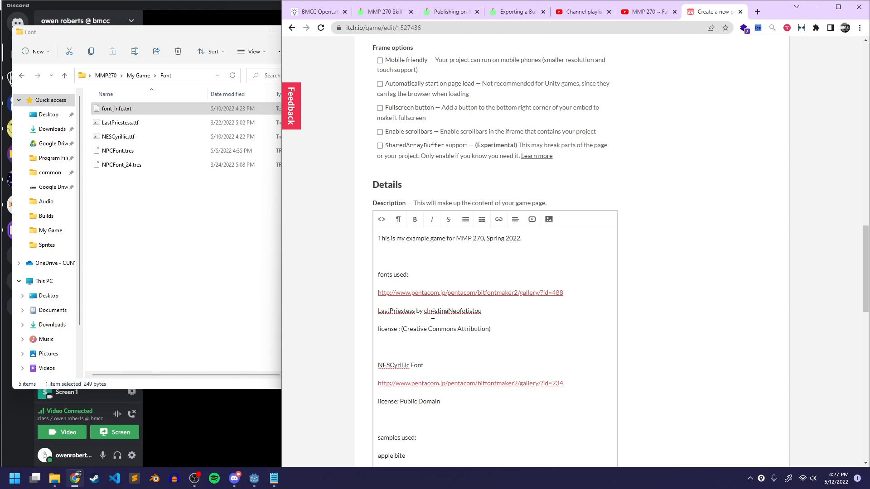
pyautogui.moveTo(381, 330); pyautogui.dragTo(493, 326)
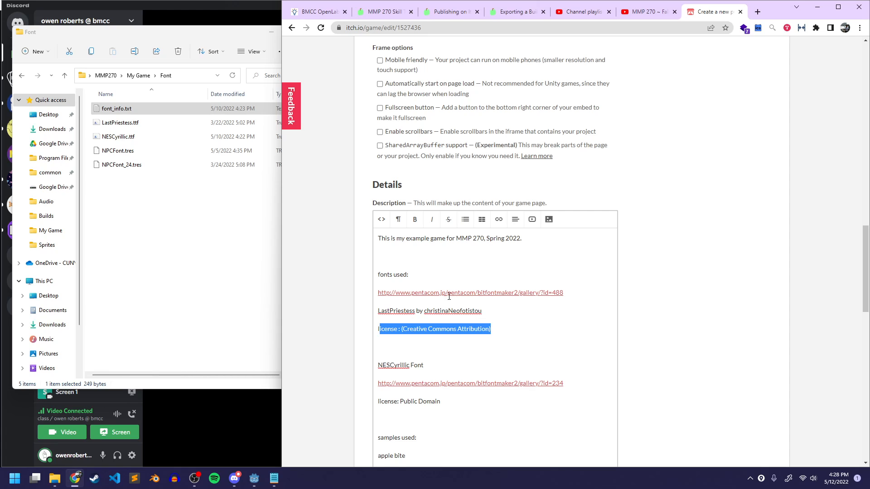
pyautogui.click(427, 329)
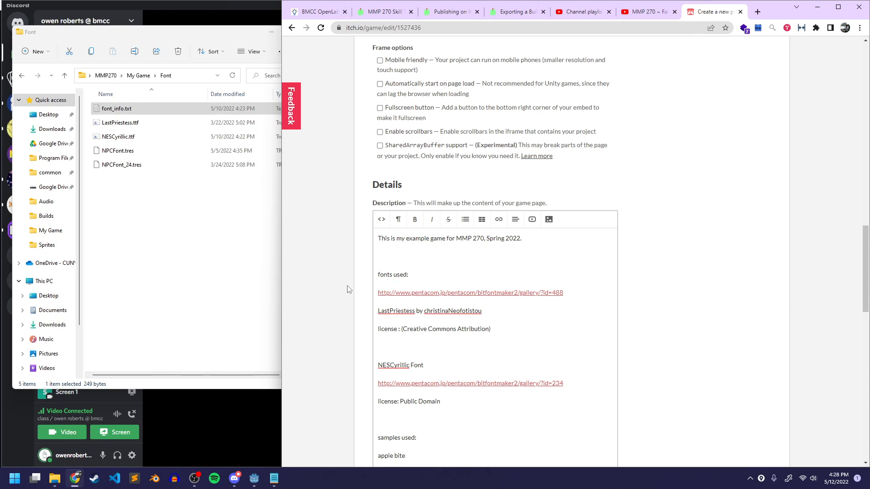
# Set the game's genre to Platformer.
pyautogui.scroll(-3, 528, 301)
pyautogui.scroll(-4, 528, 302)
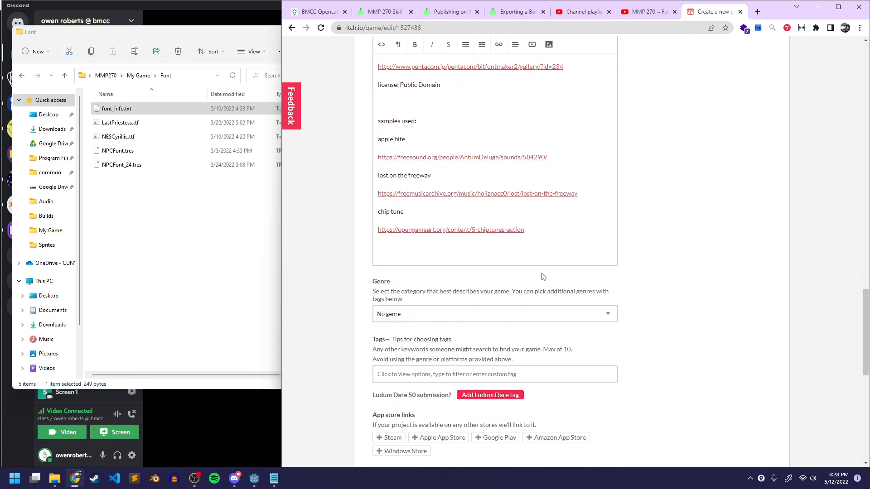
pyautogui.scroll(2, 508, 290)
pyautogui.scroll(-3, 480, 272)
pyautogui.click(475, 269)
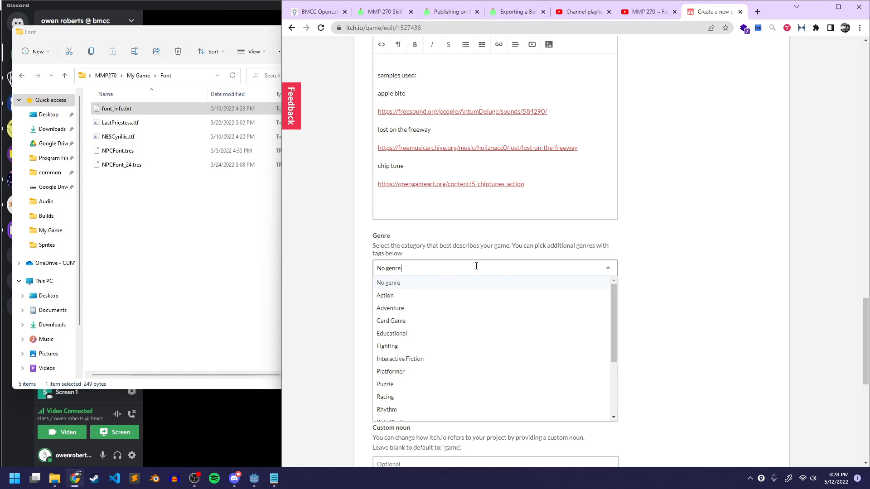
pyautogui.scroll(-1, 460, 335)
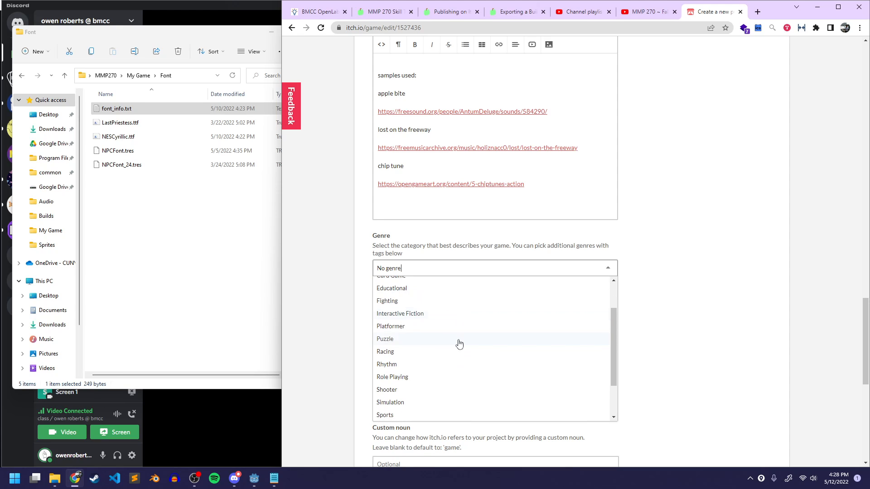
pyautogui.click(402, 331)
pyautogui.click(408, 272)
pyautogui.scroll(-1, 446, 327)
pyautogui.scroll(3, 437, 336)
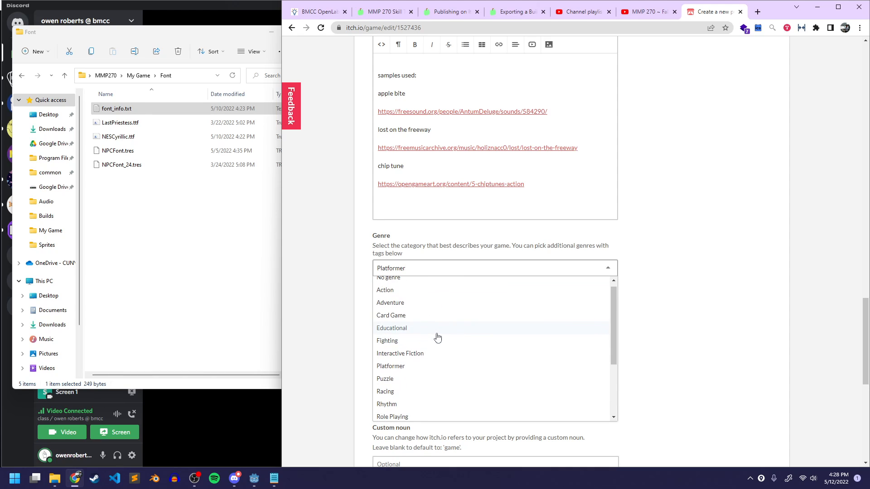
pyautogui.click(702, 271)
# Add the tags godot-engine, 2d, platformer and pixel-art.
pyautogui.click(543, 324)
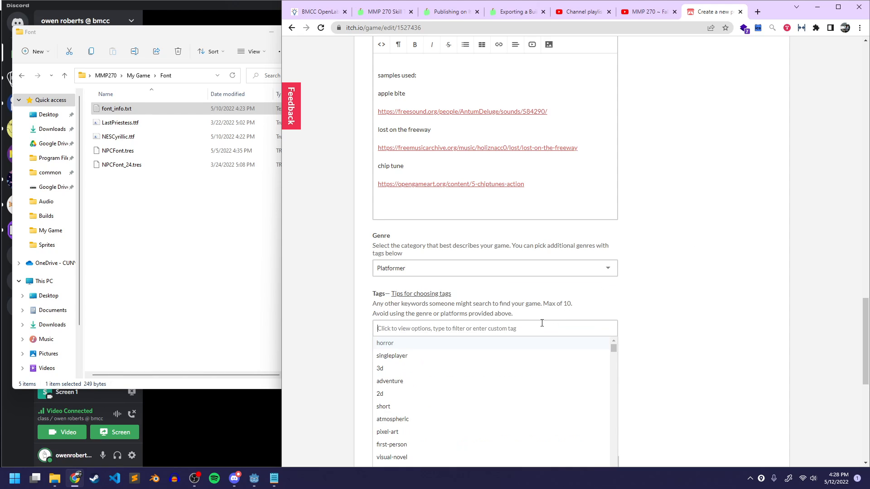
pyautogui.write('godo')
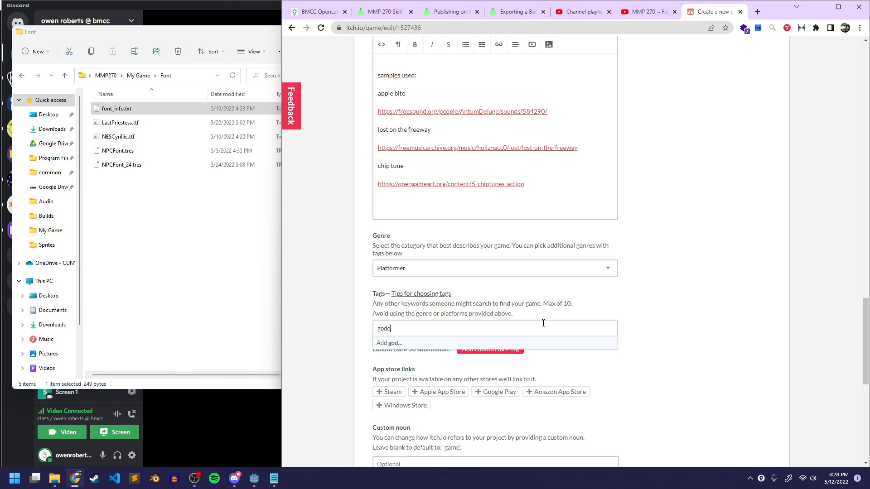
pyautogui.write('t-engine')
pyautogui.press('Return')
pyautogui.write('2d')
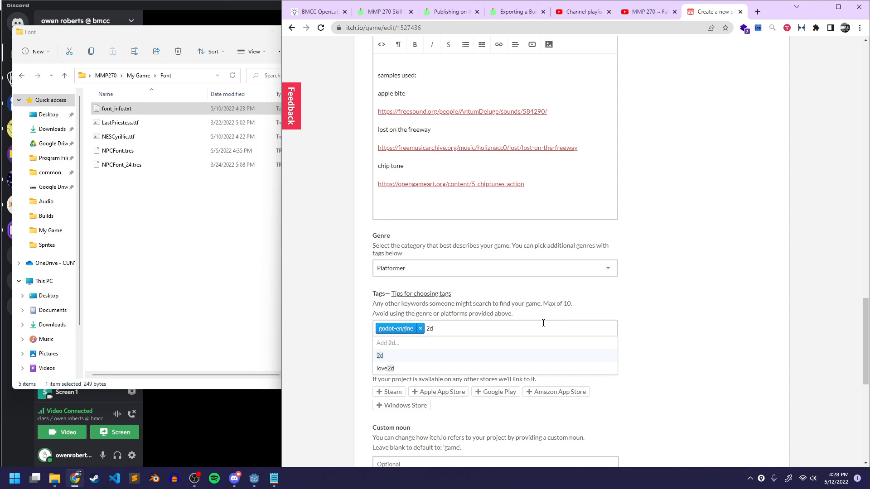
pyautogui.press('Return')
pyautogui.write('p')
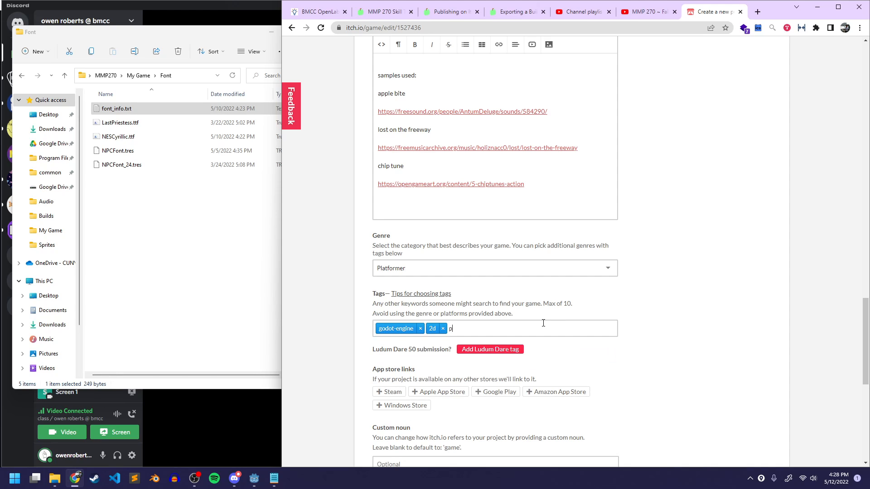
pyautogui.write('latformer')
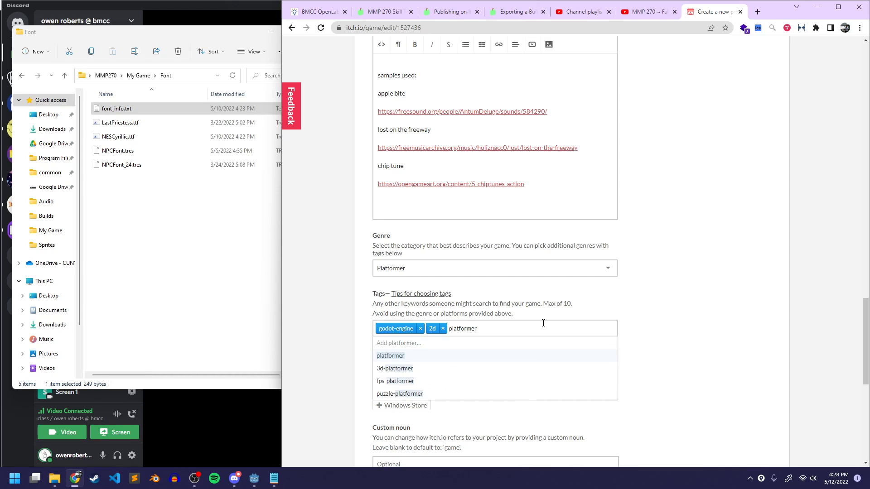
pyautogui.press('Return')
pyautogui.write('pixel')
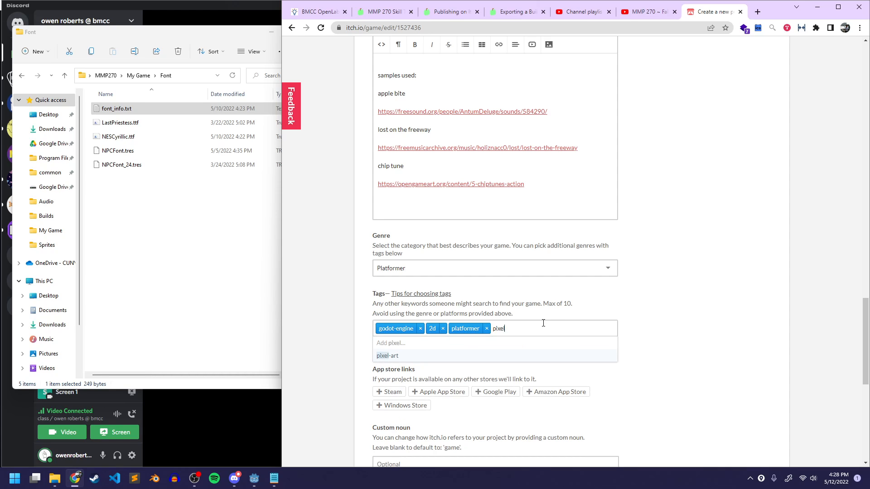
pyautogui.click(386, 356)
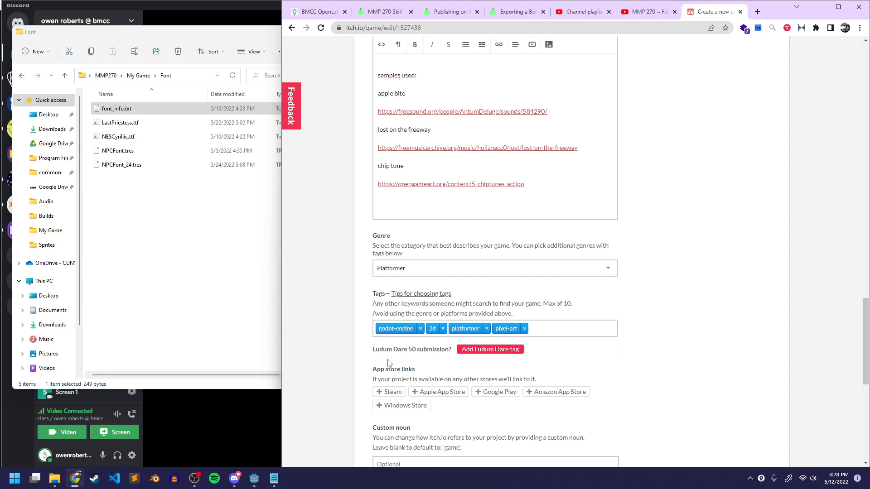
pyautogui.scroll(-2, 678, 241)
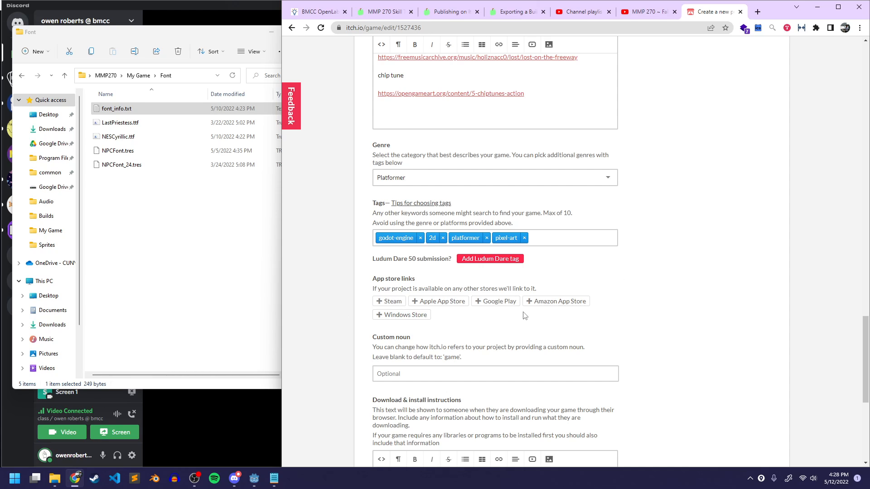
# Set Community to Disabled on the edit page, leaving Visibility on Draft.
pyautogui.scroll(-3, 567, 286)
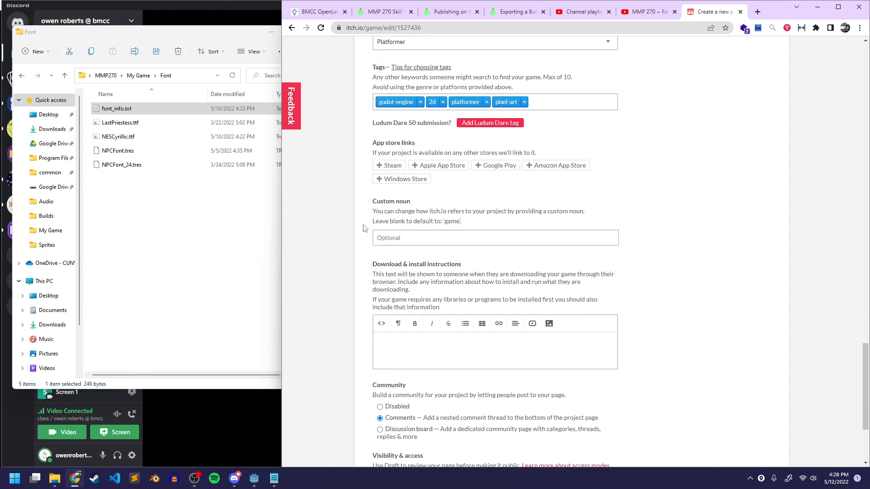
pyautogui.moveTo(374, 205); pyautogui.dragTo(444, 223)
pyautogui.click(474, 225)
pyautogui.scroll(-2, 445, 224)
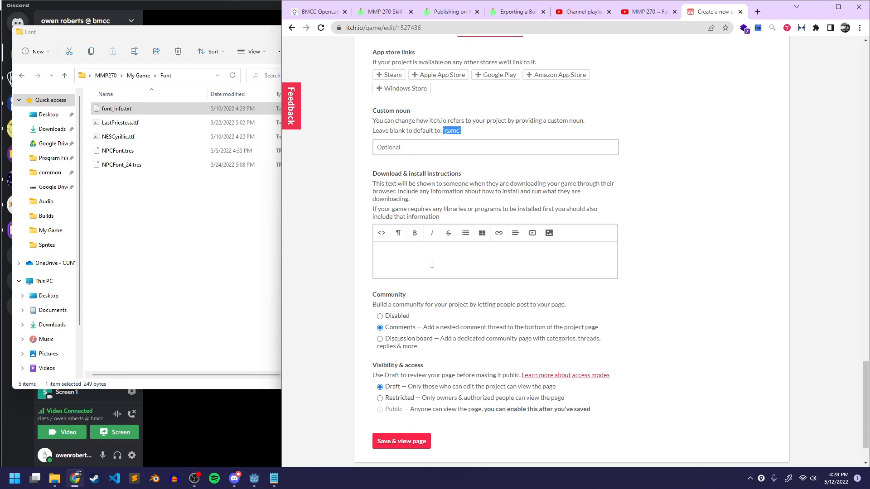
pyautogui.click(415, 259)
pyautogui.click(399, 317)
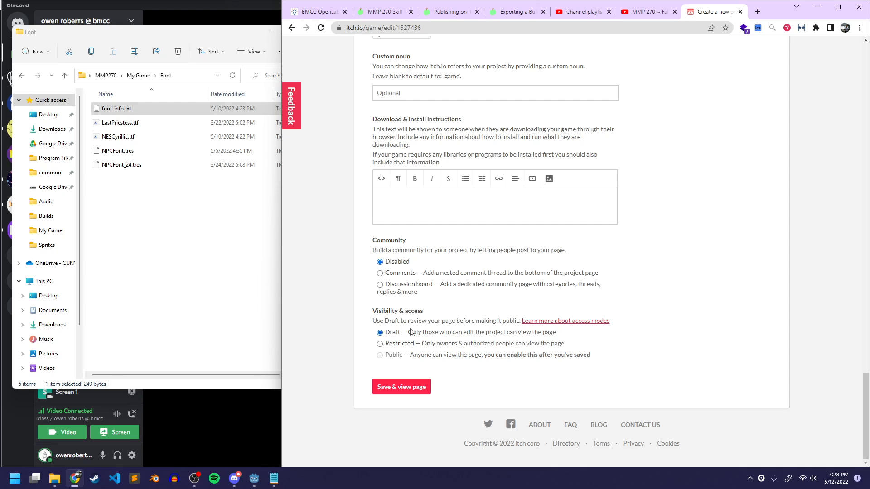
pyautogui.moveTo(386, 361); pyautogui.dragTo(611, 364)
pyautogui.click(383, 353)
# Save the project and start the embedded game from its title screen.
pyautogui.click(398, 388)
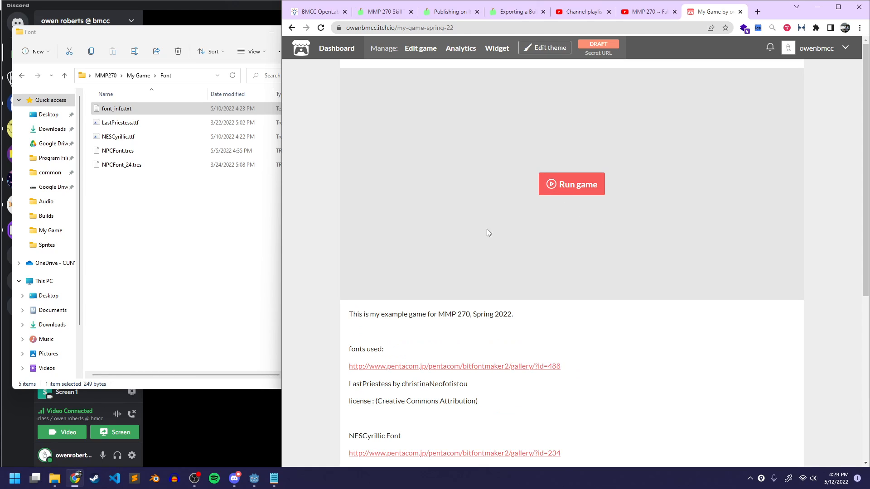
pyautogui.click(553, 190)
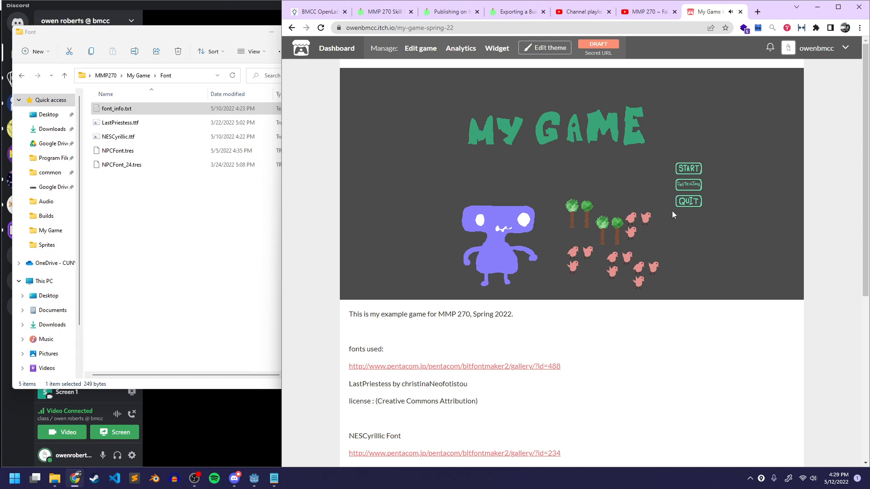
pyautogui.click(689, 170)
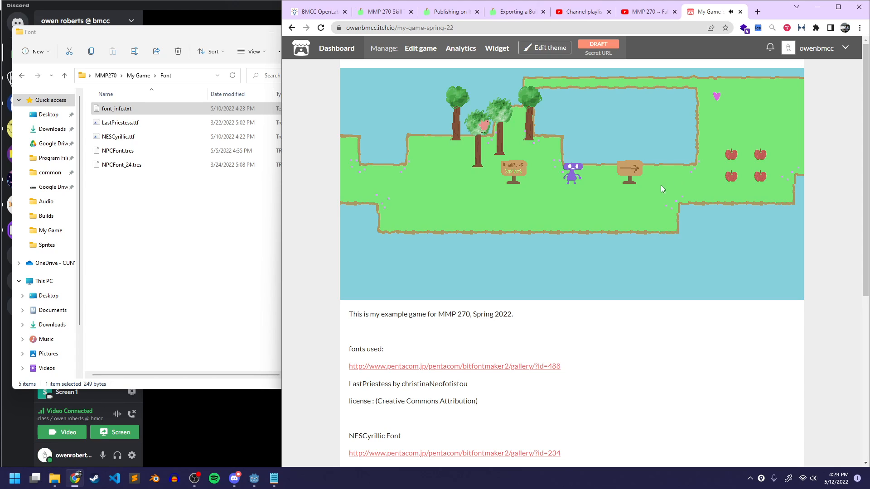
# Walk the character through the door and onto the tall block, collecting an apple.
pyautogui.press('Left')
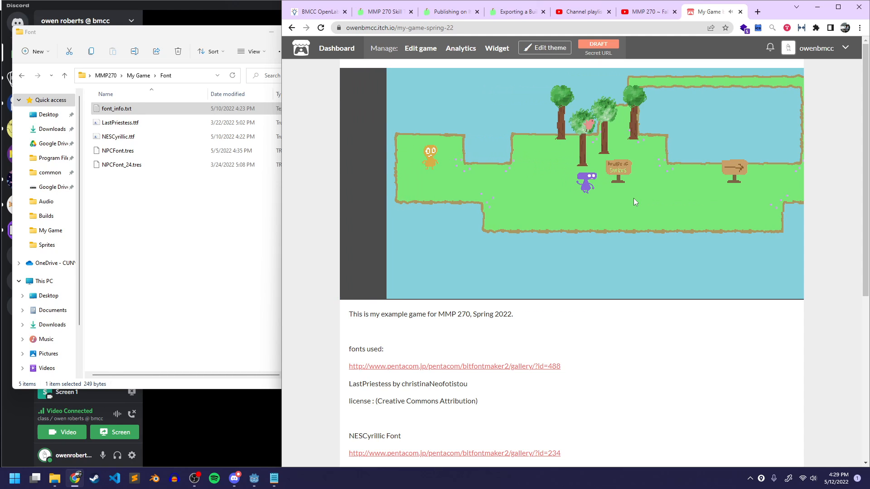
pyautogui.press('Right')
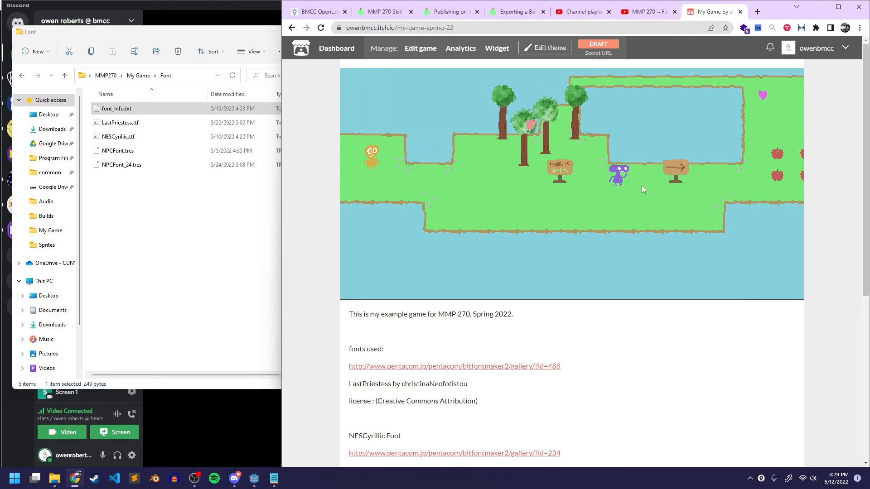
pyautogui.press('Right')
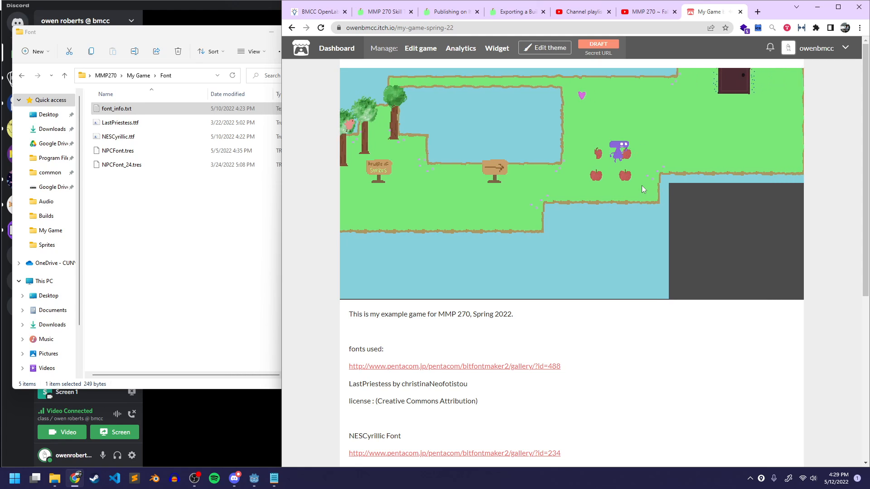
pyautogui.press('Up')
pyautogui.press('Right')
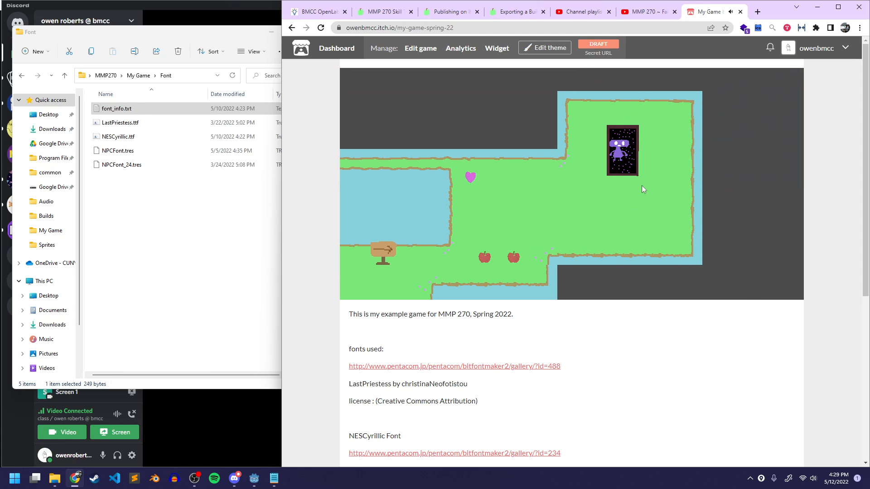
pyautogui.press('Right')
pyautogui.press('Up')
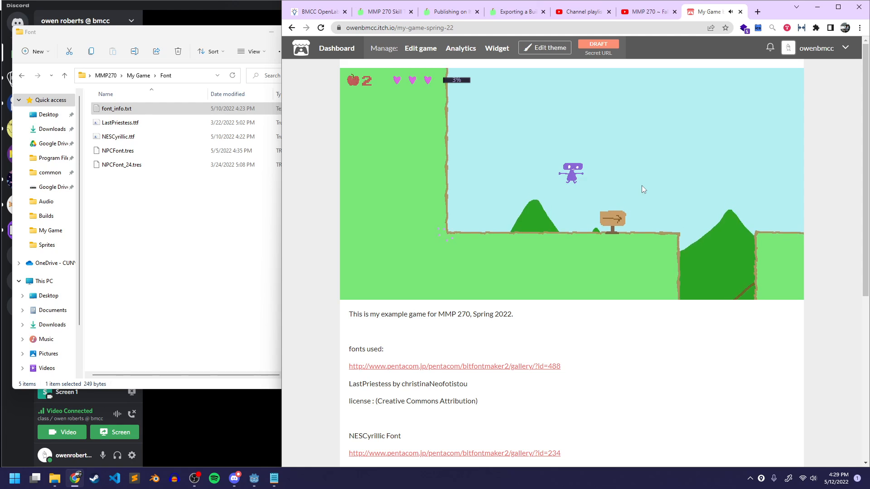
pyautogui.press('Right')
pyautogui.press('Right')
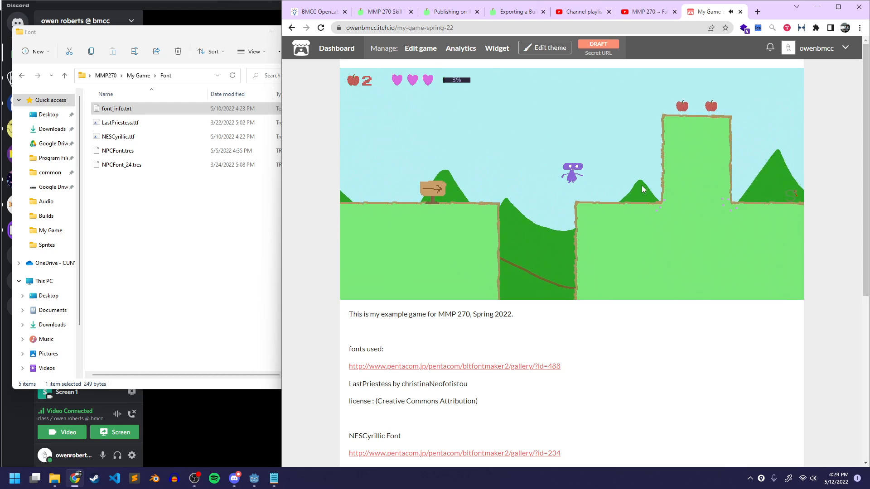
pyautogui.press('Up')
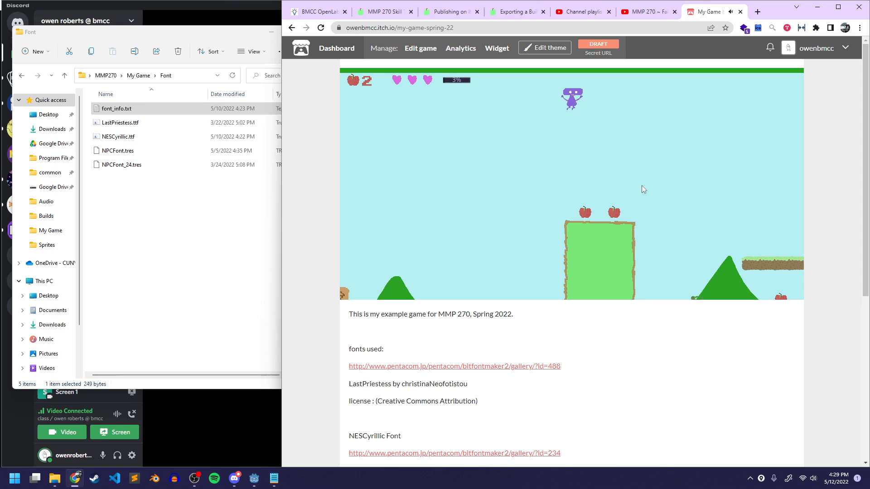
pyautogui.press('Right')
pyautogui.press('Right')
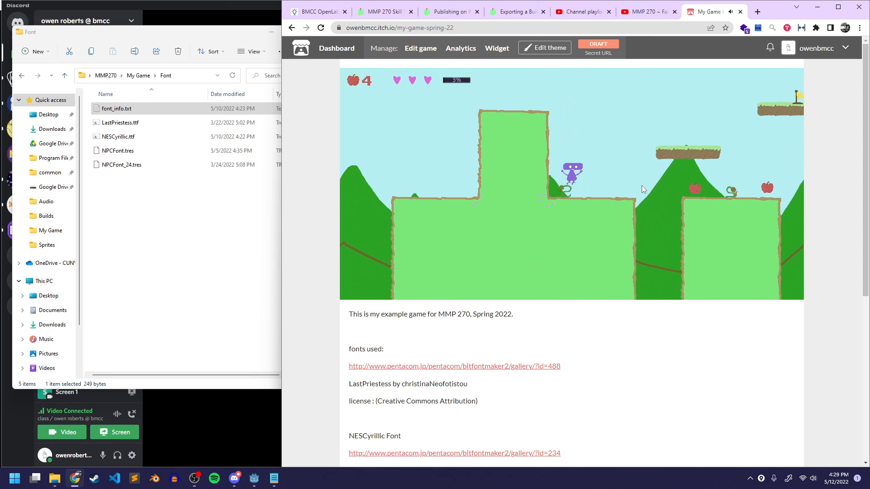
# Shoot fireballs at the snake, then reload the page to stop the game.
pyautogui.press('Left')
pyautogui.press('space')
pyautogui.press('space')
pyautogui.press('space')
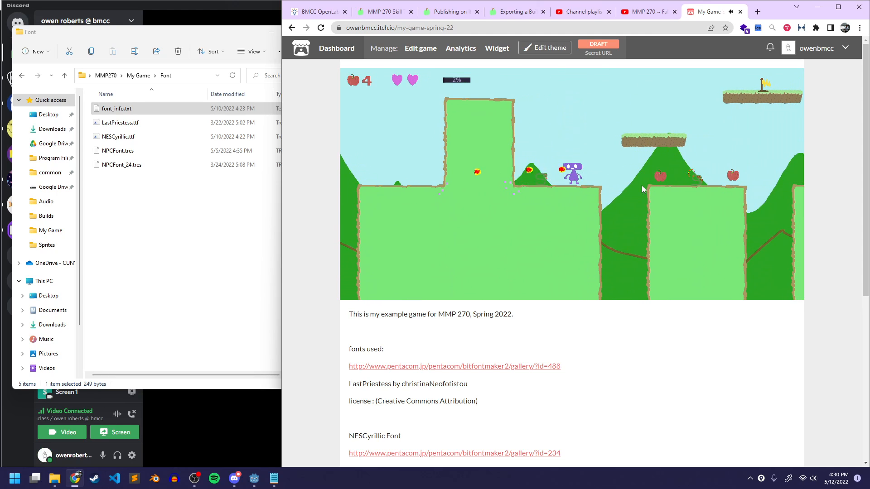
pyautogui.press('Up')
pyautogui.press('Left')
pyautogui.press('Right')
pyautogui.press('space')
pyautogui.press('space')
pyautogui.press('space')
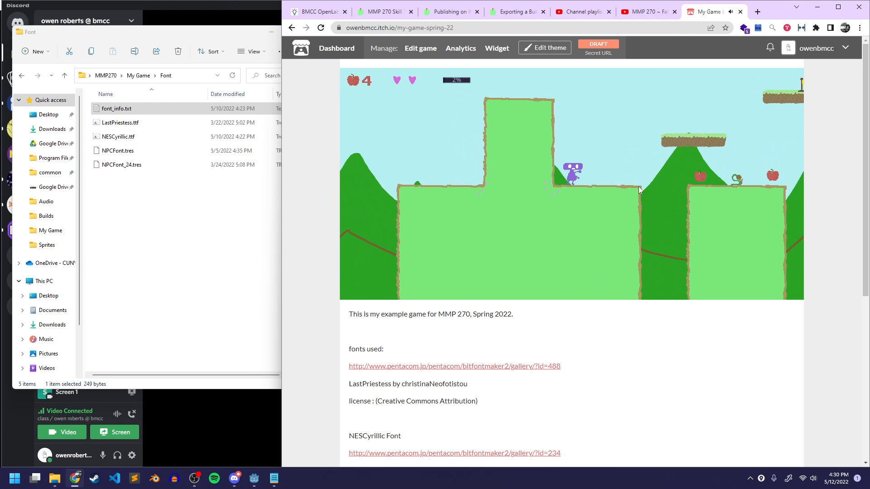
pyautogui.press('Right')
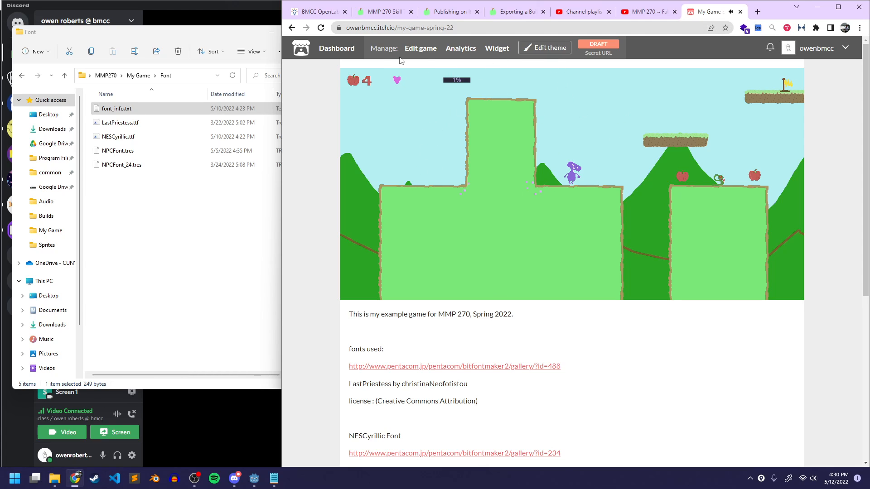
pyautogui.click(320, 28)
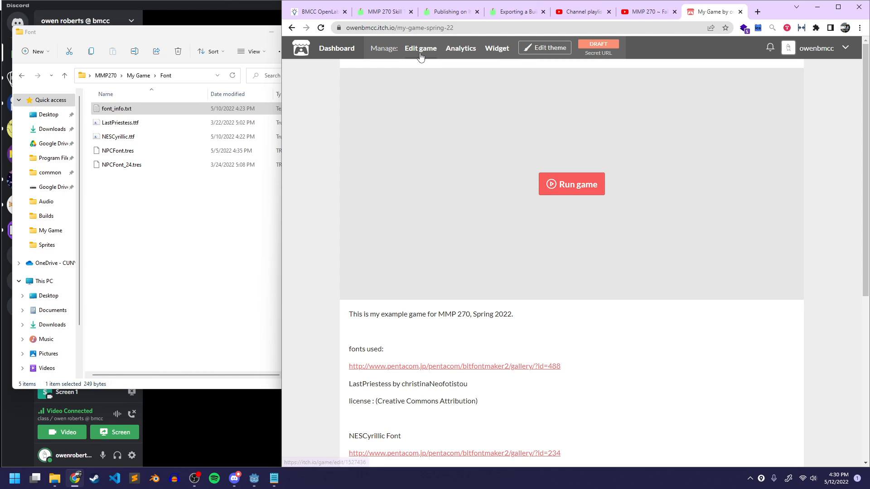
# In the theme editor, set the page background to dark purple #30004b.
pyautogui.click(546, 48)
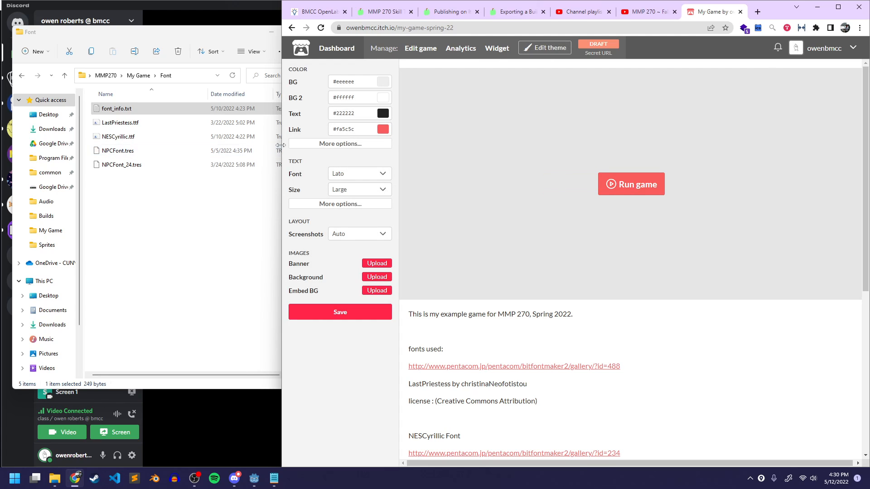
pyautogui.moveTo(280, 142); pyautogui.dragTo(150, 142)
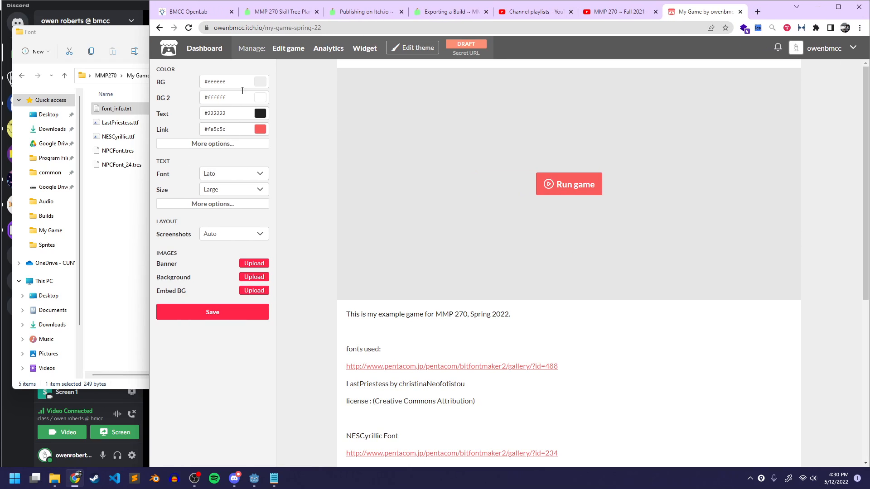
pyautogui.click(259, 86)
pyautogui.moveTo(316, 133); pyautogui.dragTo(291, 150)
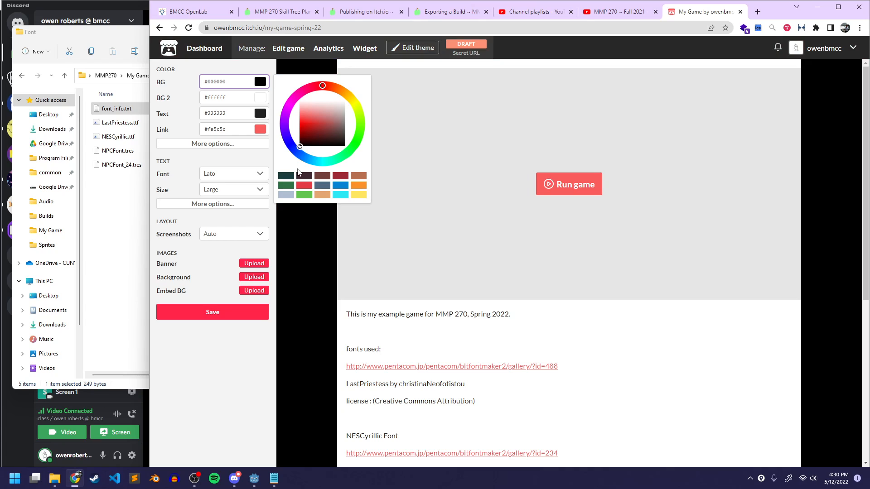
pyautogui.moveTo(304, 116); pyautogui.dragTo(348, 149)
pyautogui.moveTo(291, 96); pyautogui.dragTo(280, 117)
pyautogui.moveTo(313, 117); pyautogui.dragTo(297, 140)
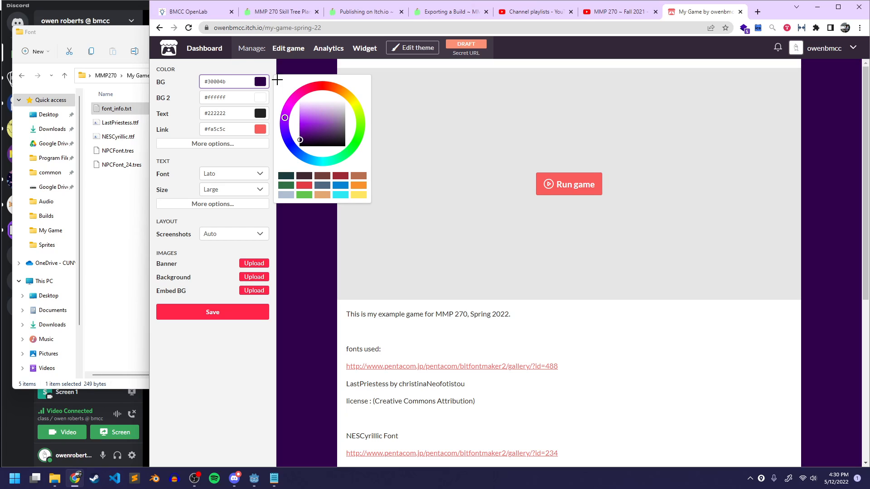
pyautogui.click(258, 74)
# Keep the second background white and make the text colour blue #0081b5.
pyautogui.click(261, 104)
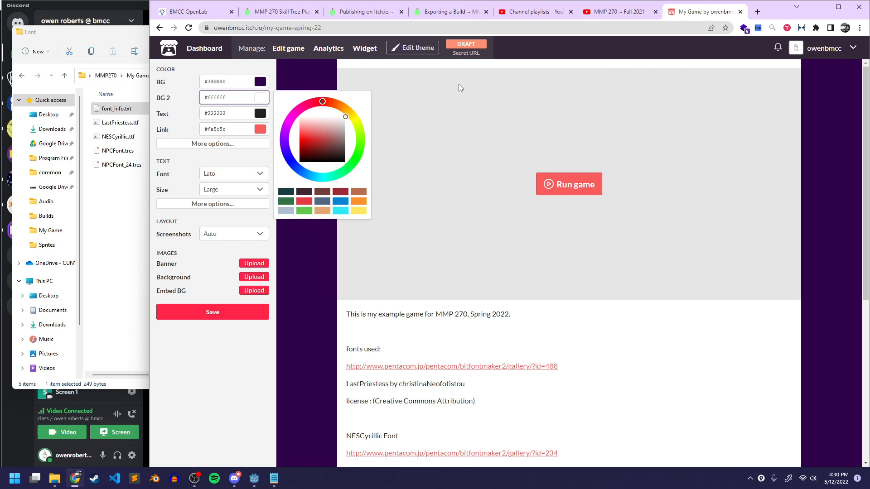
pyautogui.moveTo(319, 118)
pyautogui.mouseDown()
pyautogui.moveTo(315, 108)
pyautogui.moveTo(304, 138)
pyautogui.moveTo(331, 121)
pyautogui.moveTo(315, 117)
pyautogui.mouseUp()
pyautogui.click(320, 84)
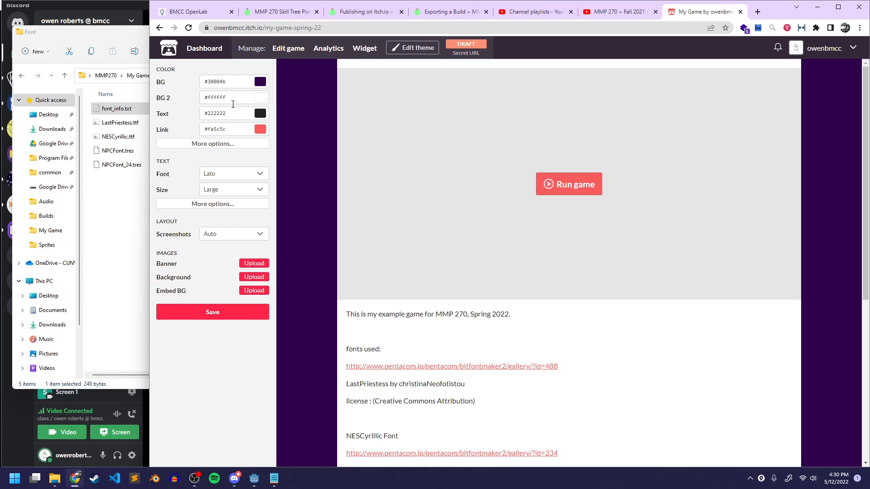
pyautogui.click(266, 115)
pyautogui.moveTo(309, 144)
pyautogui.mouseDown()
pyautogui.moveTo(322, 138)
pyautogui.moveTo(322, 123)
pyautogui.moveTo(298, 161)
pyautogui.moveTo(314, 196)
pyautogui.mouseUp()
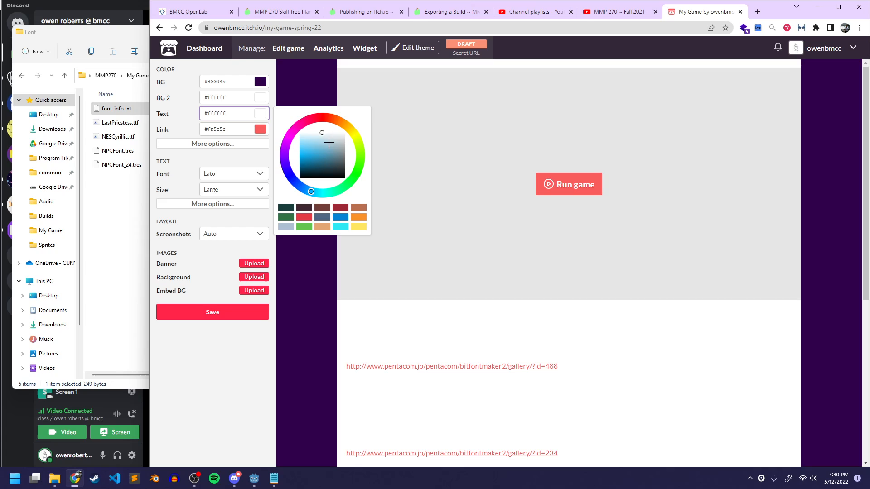
pyautogui.moveTo(331, 140)
pyautogui.mouseDown()
pyautogui.moveTo(287, 154)
pyautogui.moveTo(291, 162)
pyautogui.mouseUp()
# Change the link colour from red to magenta #e55bfa.
pyautogui.click(298, 94)
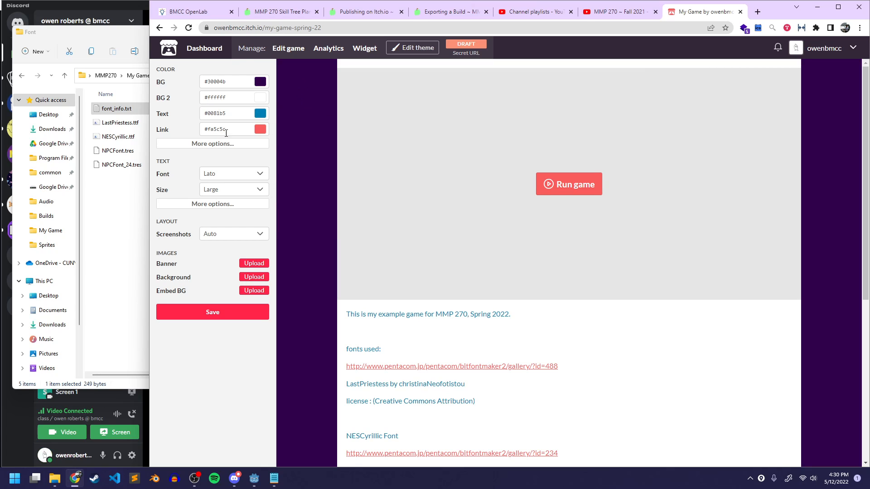
pyautogui.click(260, 129)
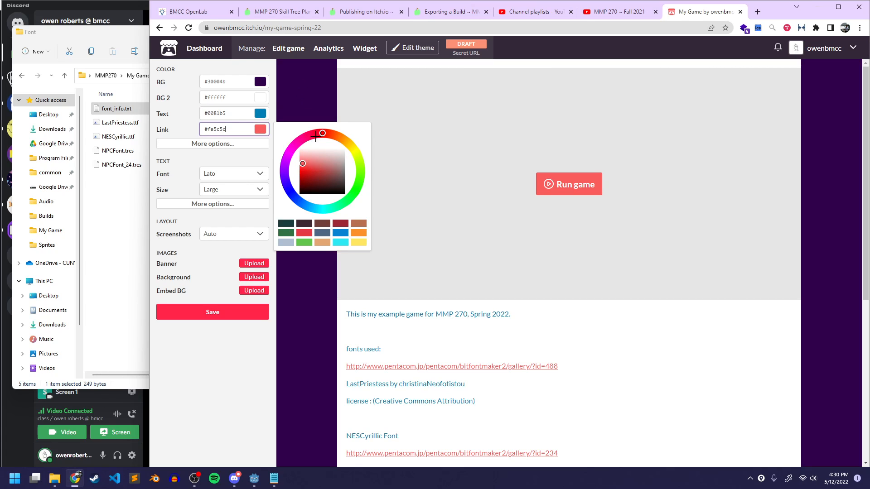
pyautogui.moveTo(315, 140)
pyautogui.mouseDown()
pyautogui.moveTo(284, 144)
pyautogui.moveTo(288, 156)
pyautogui.mouseUp()
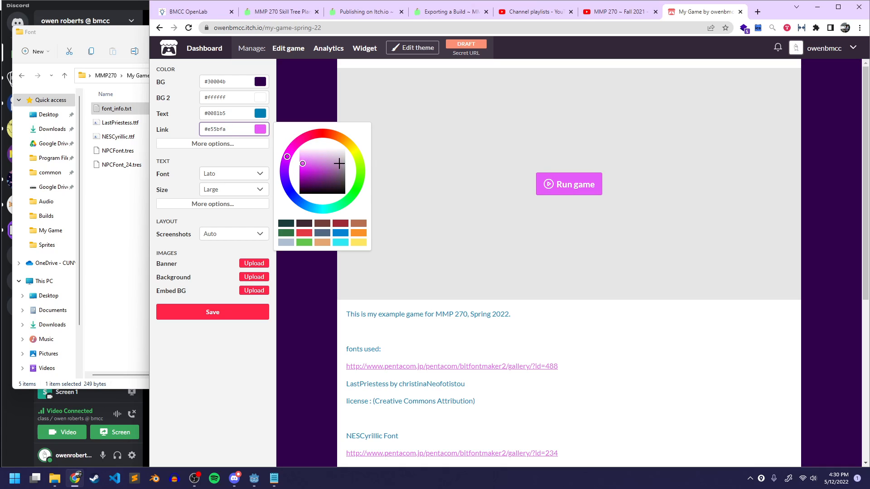
pyautogui.click(303, 116)
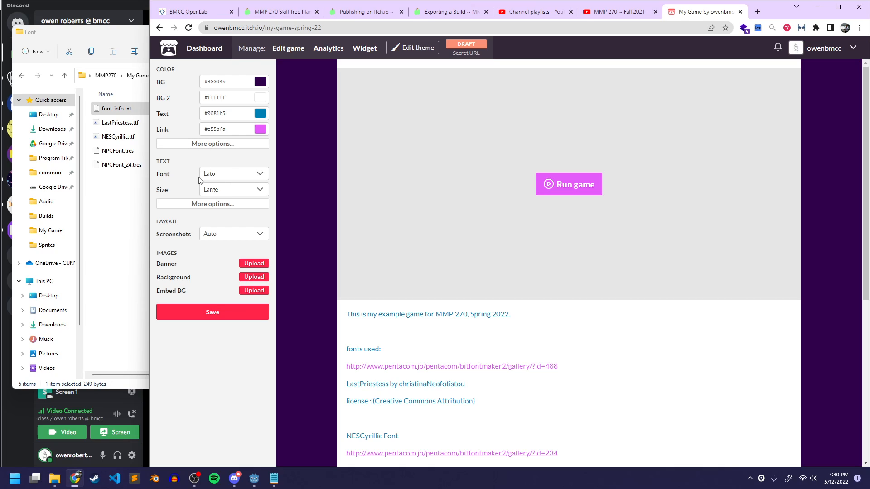
# Choose Pixel as the text font and check the extra text options.
pyautogui.click(222, 178)
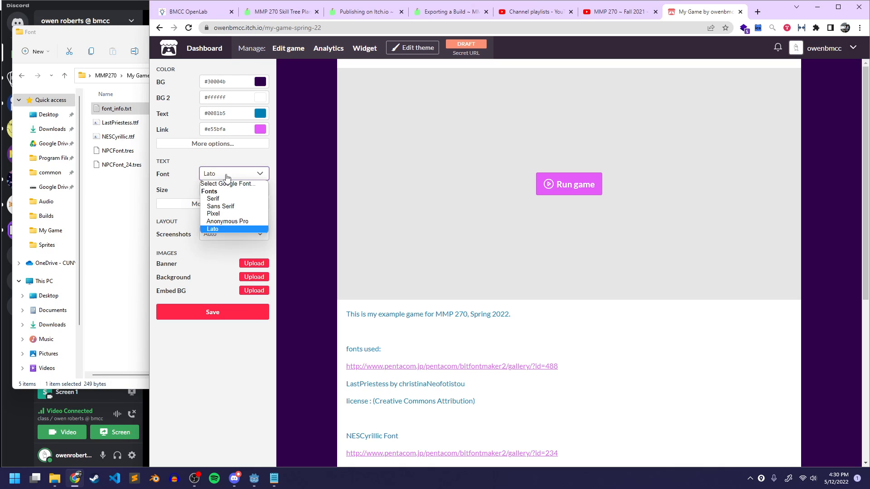
pyautogui.click(224, 214)
pyautogui.scroll(-3, 483, 286)
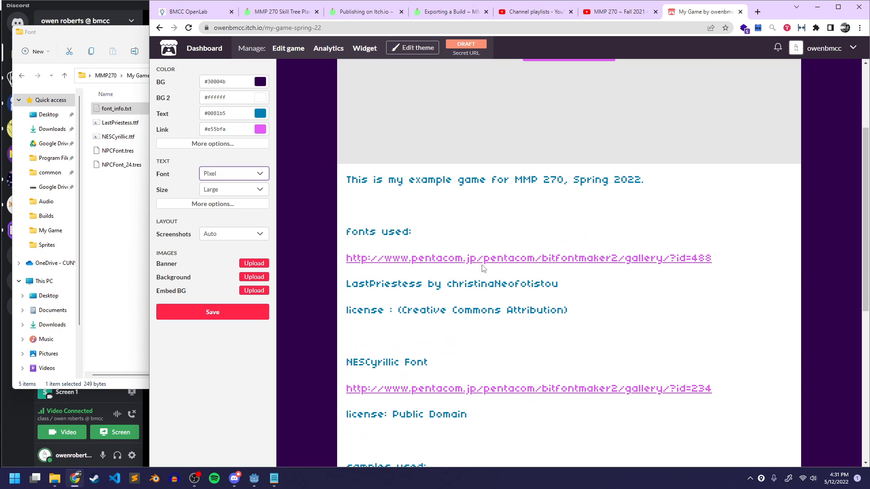
pyautogui.scroll(-7, 507, 210)
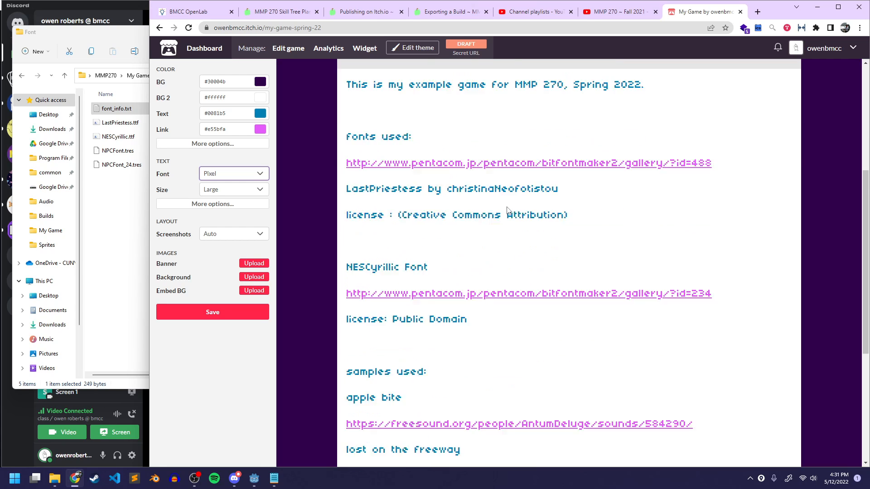
pyautogui.scroll(10, 439, 145)
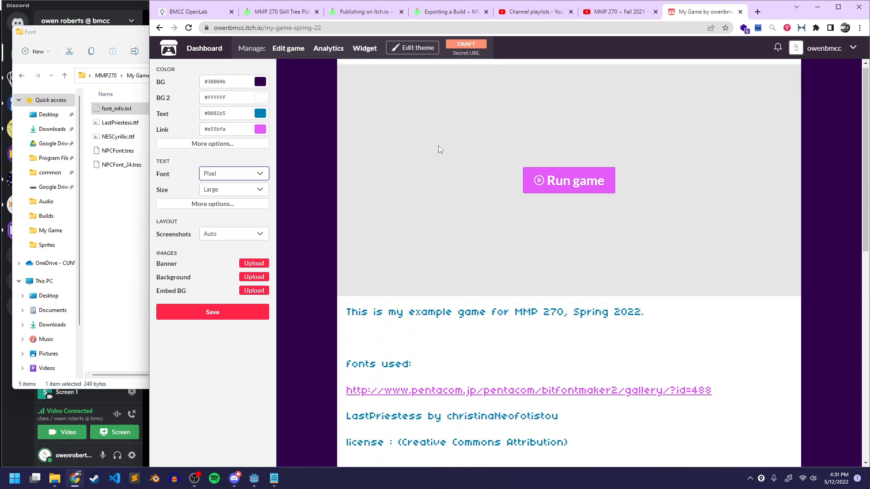
pyautogui.click(248, 206)
pyautogui.click(244, 206)
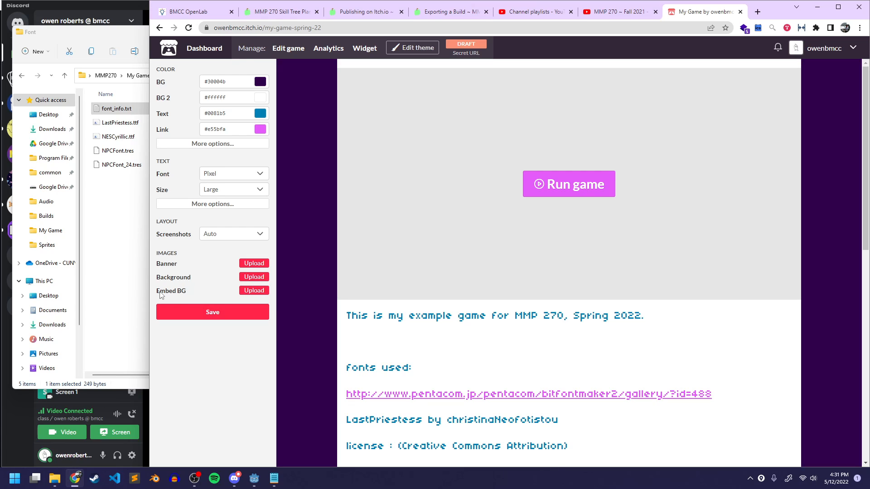
# Upload My Game > UI > ui_titles > sprite_1.png as the Embed BG and save the theme.
pyautogui.click(253, 292)
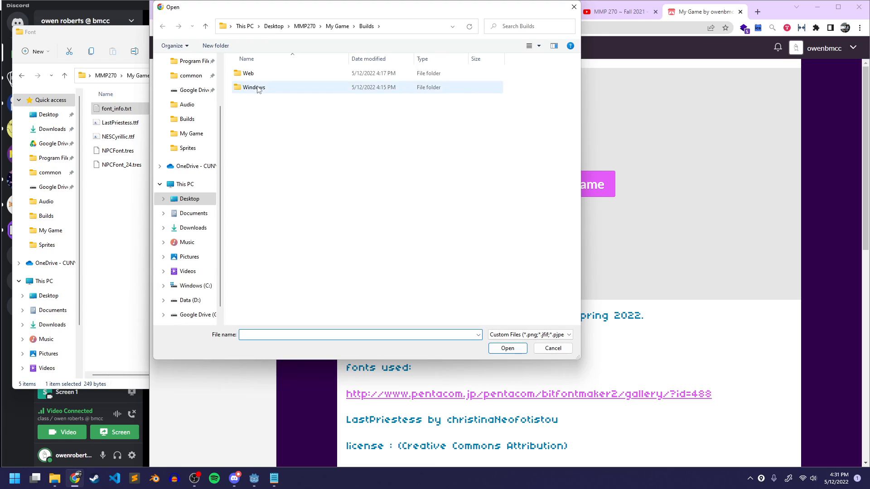
pyautogui.click(335, 26)
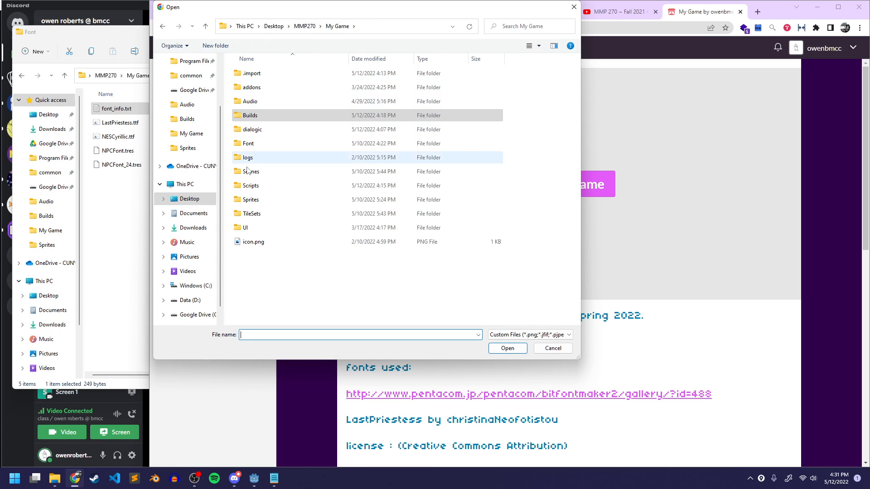
pyautogui.doubleClick(256, 227)
pyautogui.doubleClick(250, 130)
pyautogui.click(305, 84)
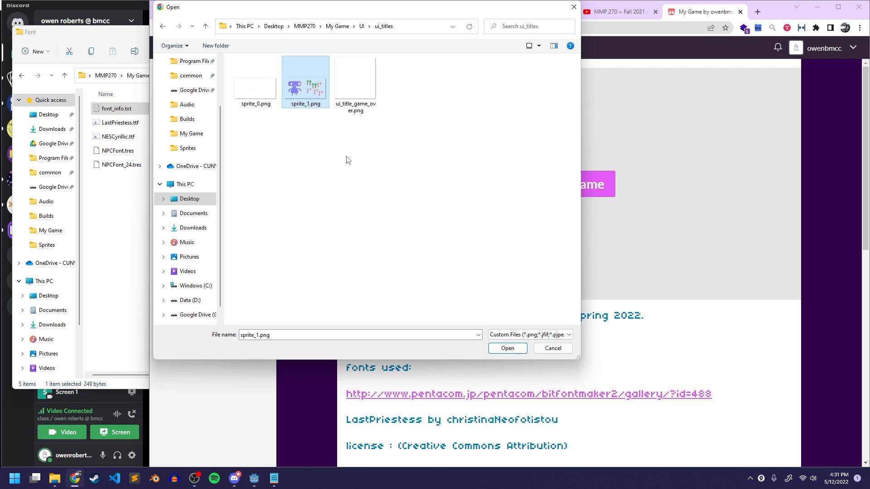
pyautogui.click(512, 351)
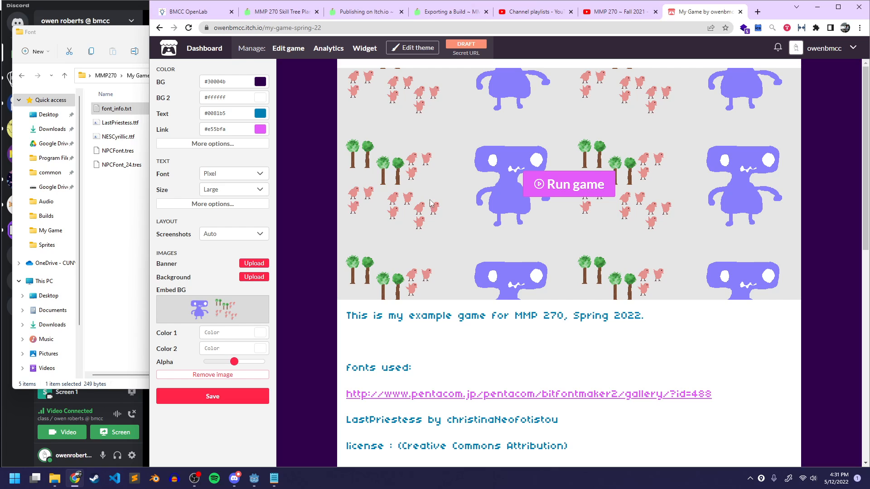
pyautogui.scroll(-3, 429, 197)
pyautogui.scroll(3, 436, 145)
pyautogui.click(232, 397)
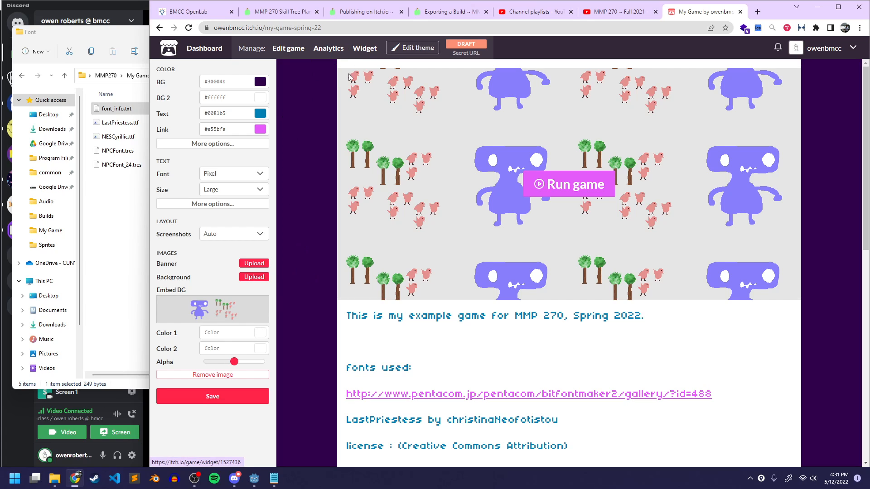
# Set My Game's visibility to Public, save, and view the published page.
pyautogui.click(299, 49)
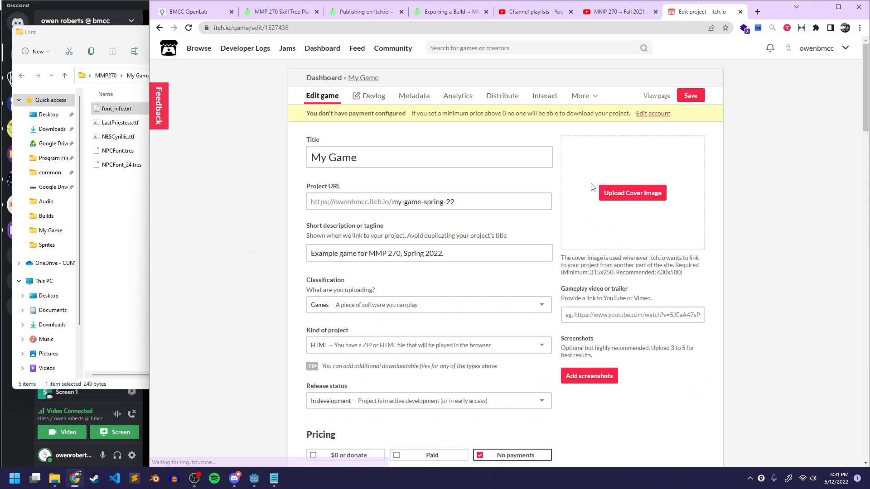
pyautogui.scroll(-20, 434, 146)
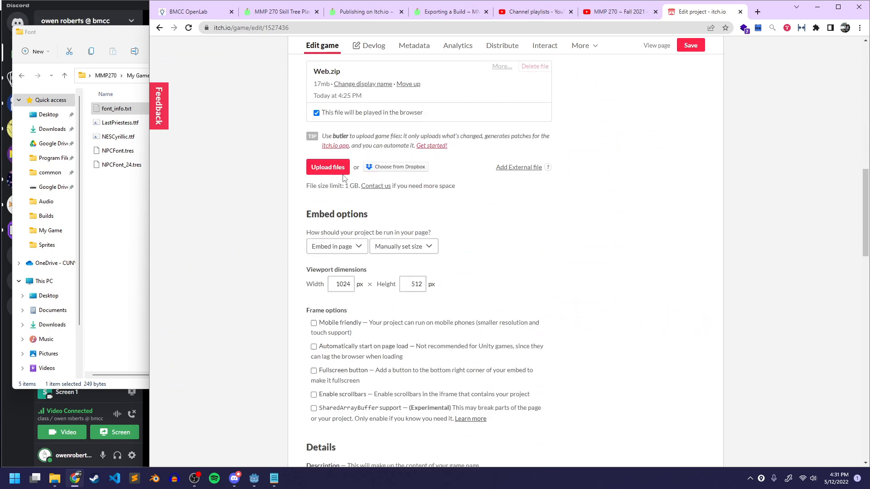
pyautogui.scroll(-9, 347, 170)
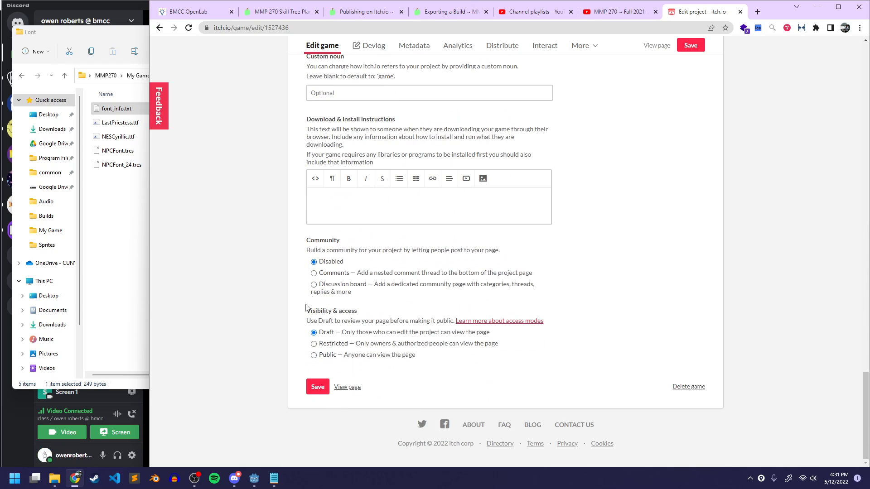
pyautogui.click(313, 390)
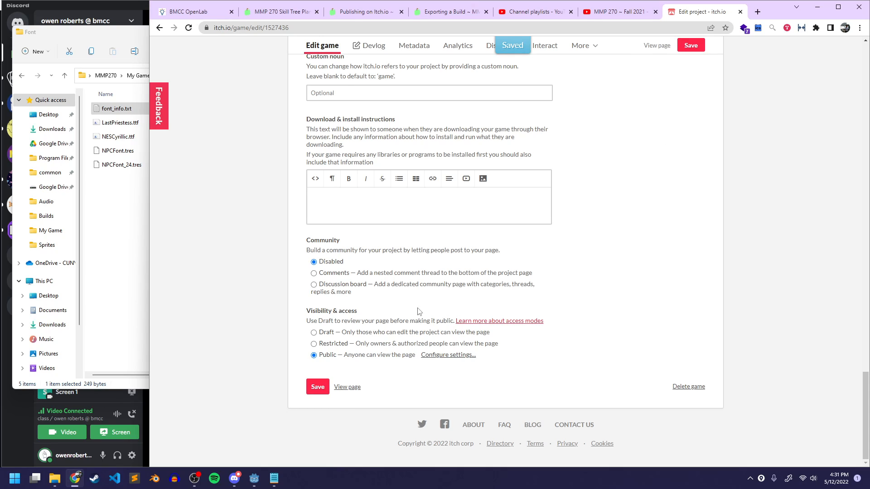
pyautogui.click(347, 388)
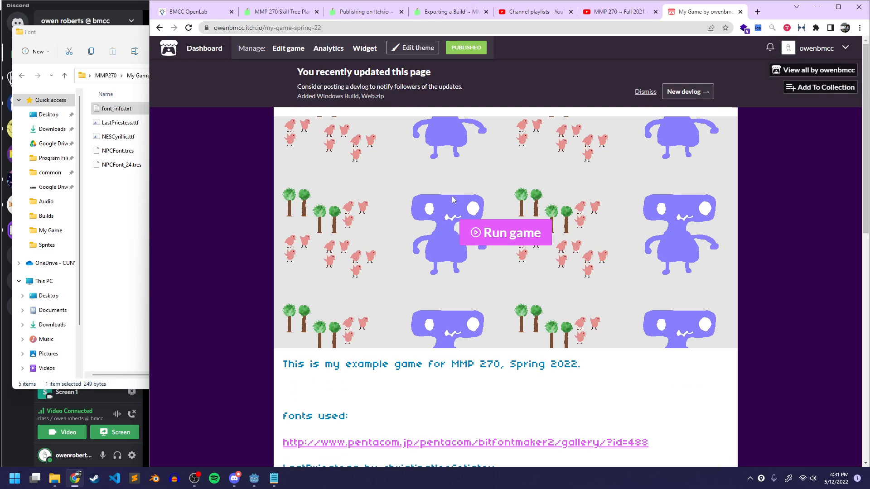
# Load the game page's address in a new incognito window.
pyautogui.click(343, 27)
pyautogui.hotkey('ctrl', 'c')
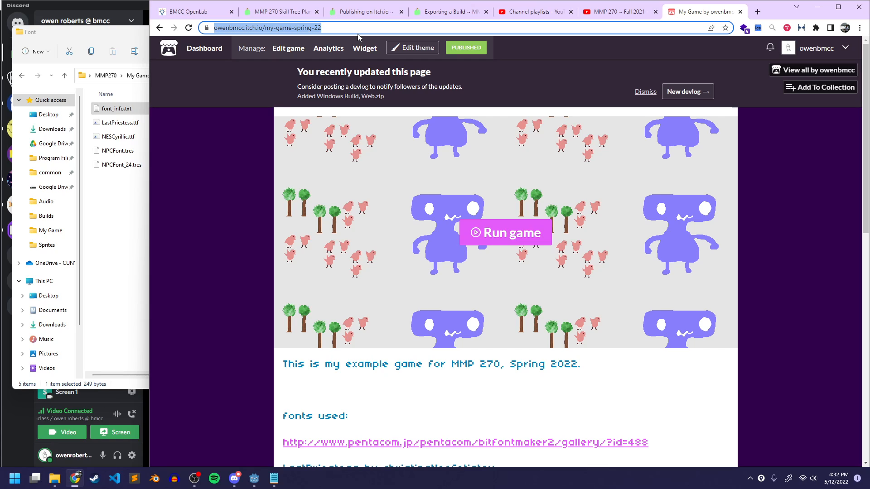
pyautogui.click(860, 28)
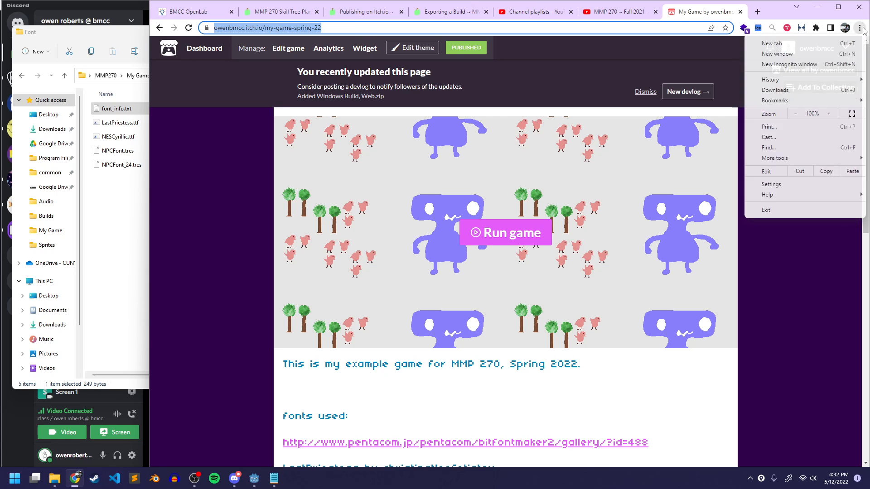
pyautogui.click(815, 65)
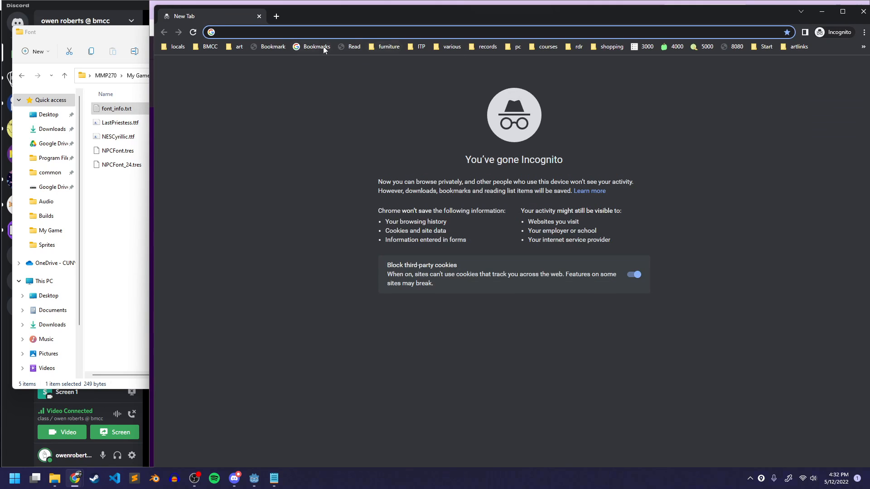
pyautogui.hotkey('ctrl', 'v')
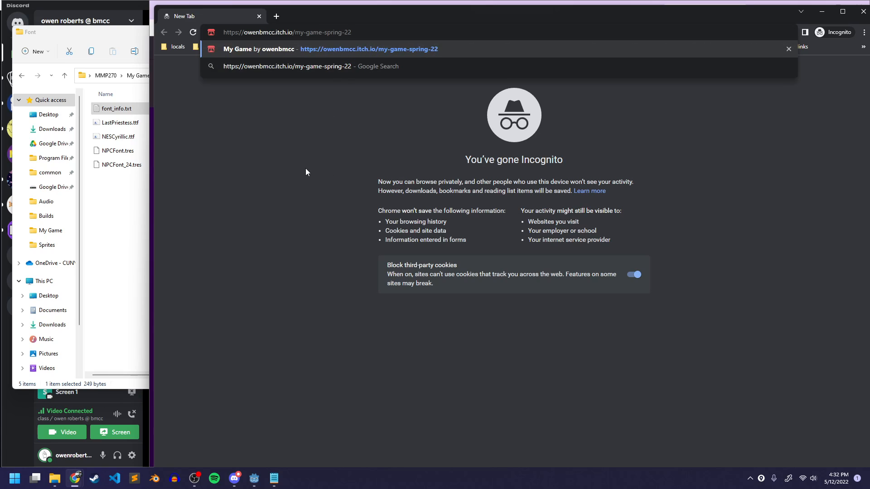
pyautogui.press('Return')
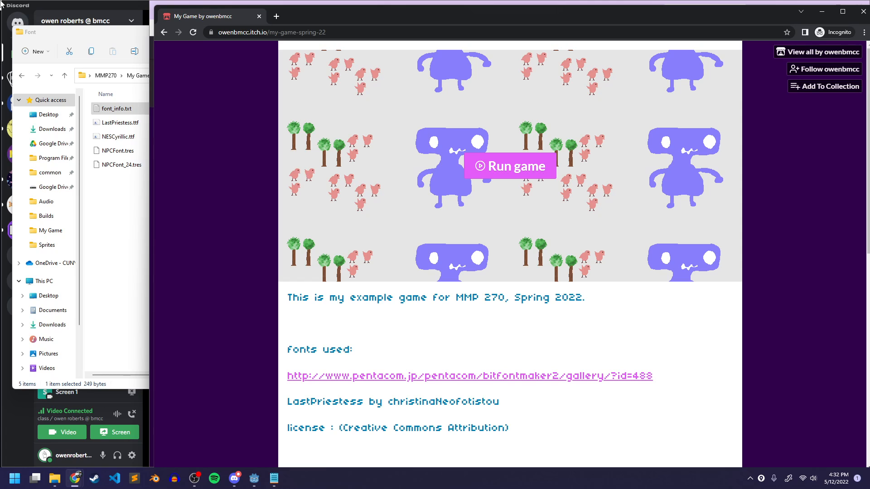
# Close the incognito window and select the page's full https address.
pyautogui.moveTo(157, 3); pyautogui.dragTo(397, 3)
pyautogui.moveTo(412, 3); pyautogui.dragTo(185, 0)
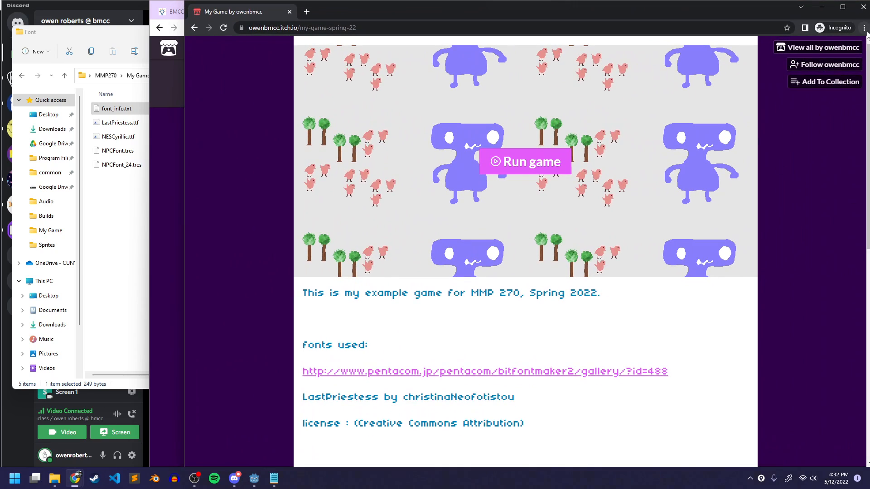
pyautogui.click(863, 7)
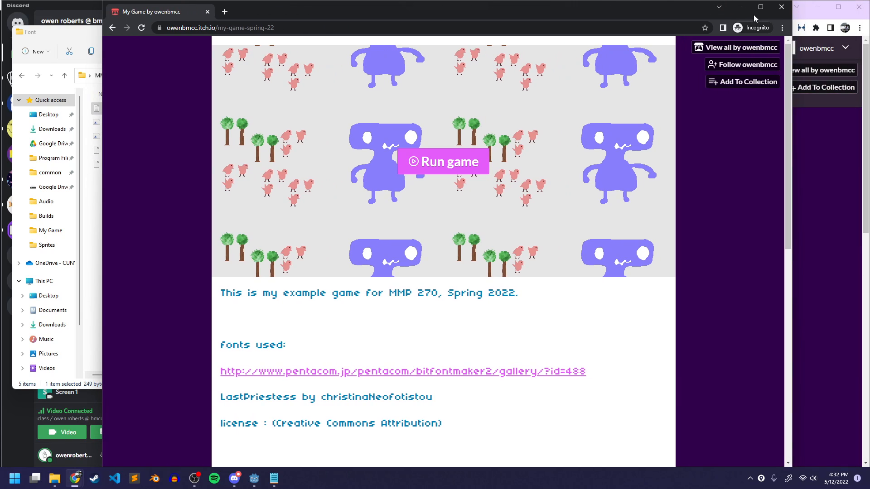
pyautogui.click(782, 7)
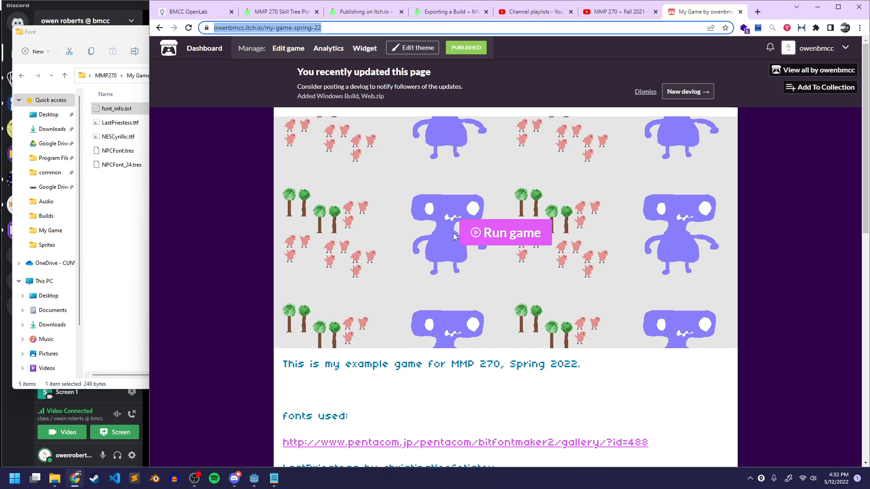
pyautogui.click(330, 23)
pyautogui.tripleClick(330, 24)
pyautogui.hotkey('ctrl', 'c')
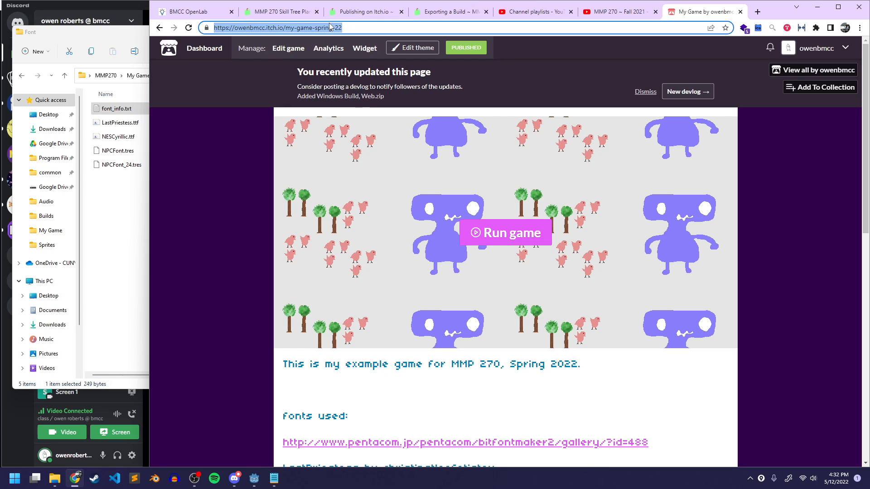
# Send the My Game itch.io page URL to Discord's #mmp270 channel, then switch back to Chrome.
pyautogui.click(234, 479)
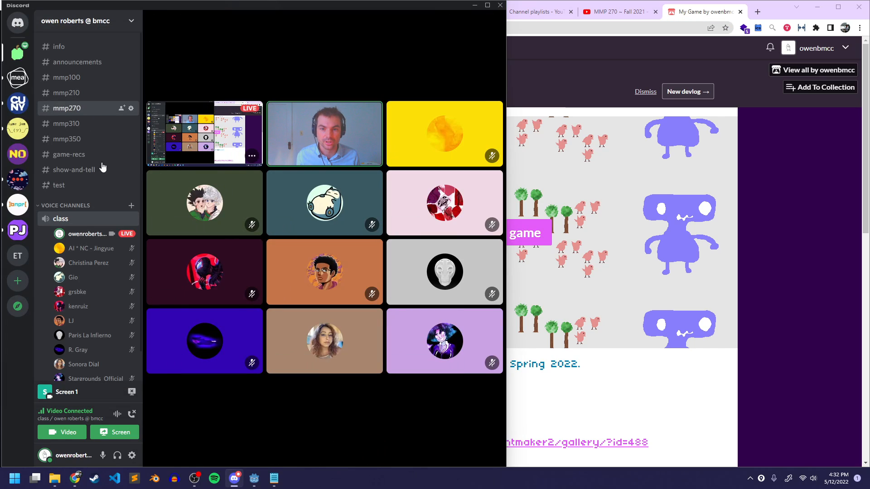
pyautogui.click(91, 107)
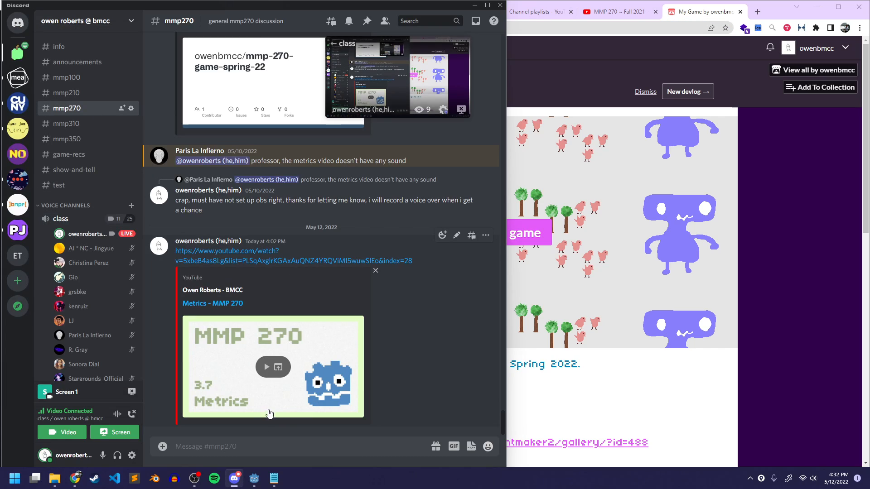
pyautogui.hotkey('ctrl', 'v')
pyautogui.press('Return')
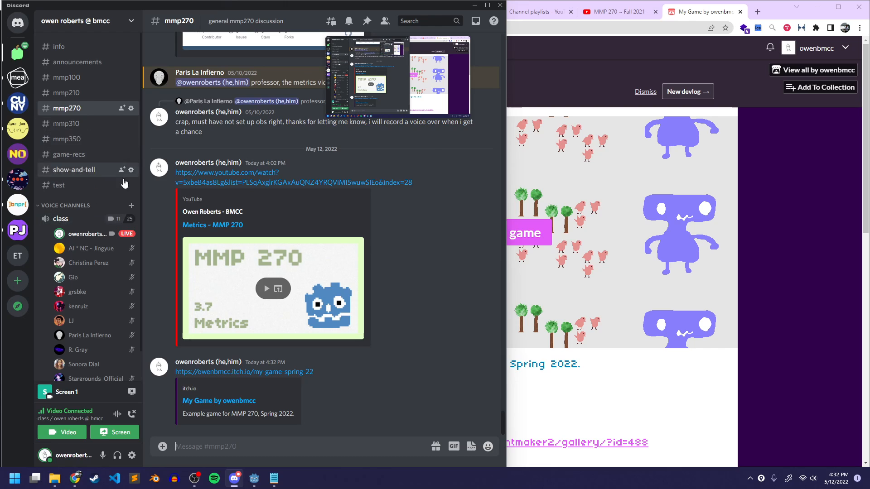
pyautogui.click(545, 91)
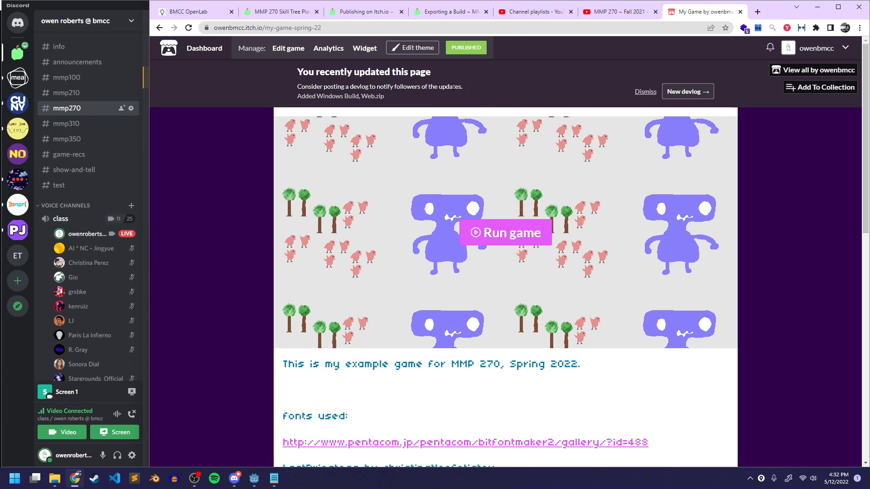